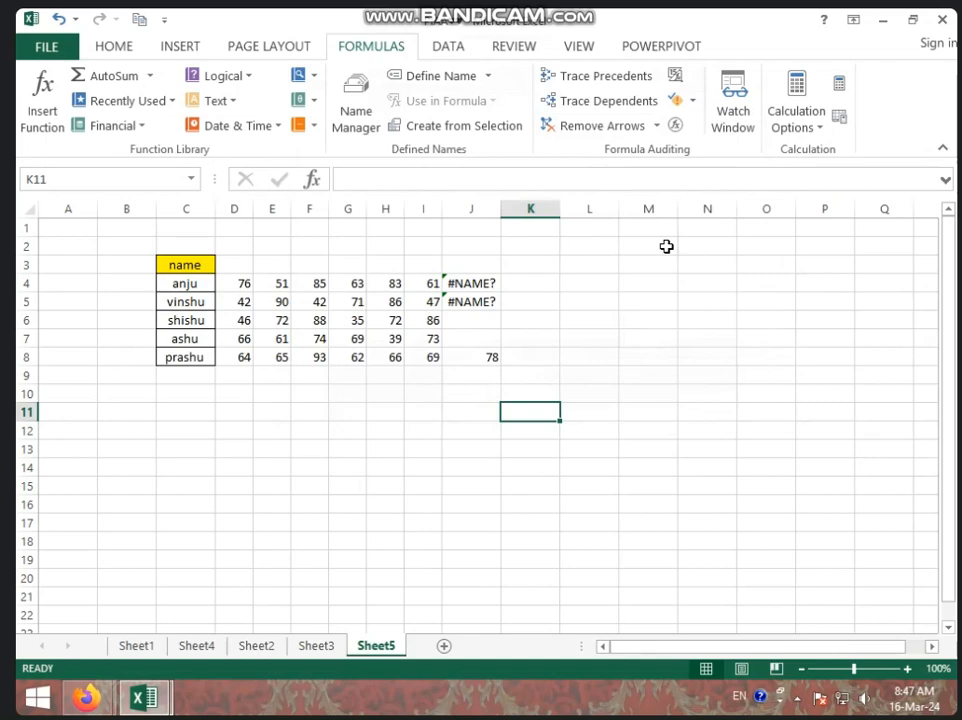
Clear the contents of cells J3:J12 beside the marks table.
{"action": "left_click", "coordinate": [720, 334]}
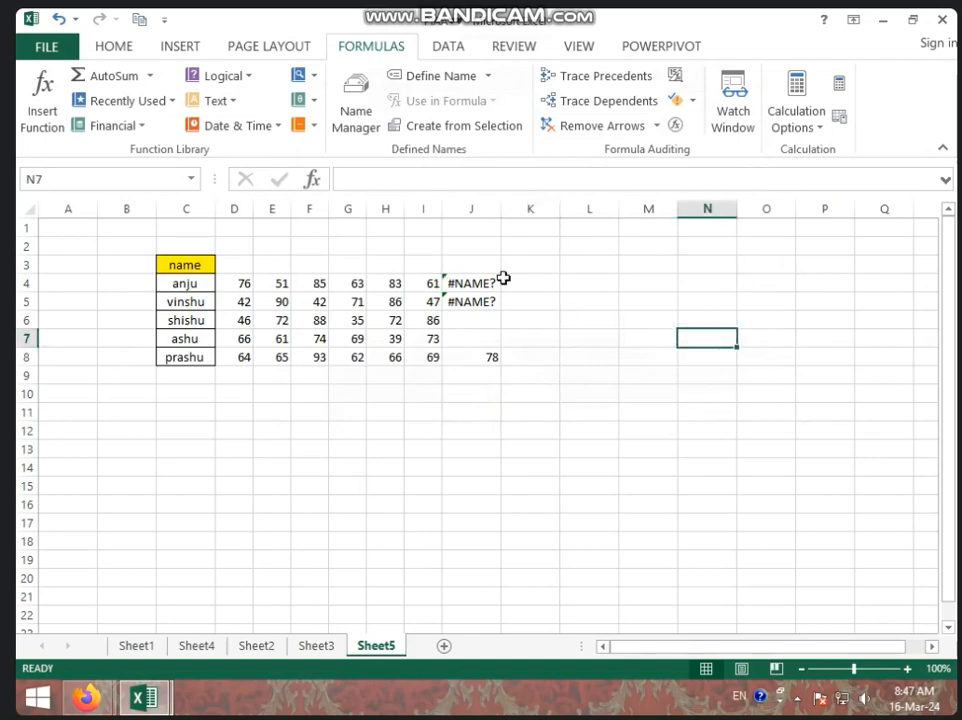
{"action": "left_click_drag", "start_coordinate": [471, 265], "coordinate": [485, 432]}
{"action": "key", "text": "Delete"}
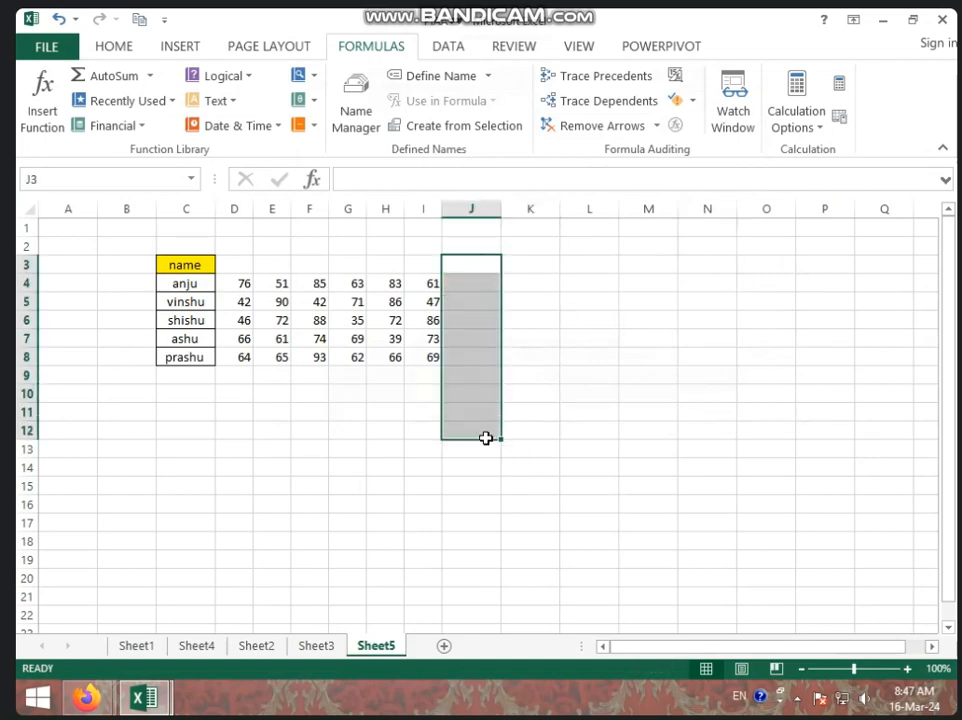
{"action": "left_click", "coordinate": [542, 419]}
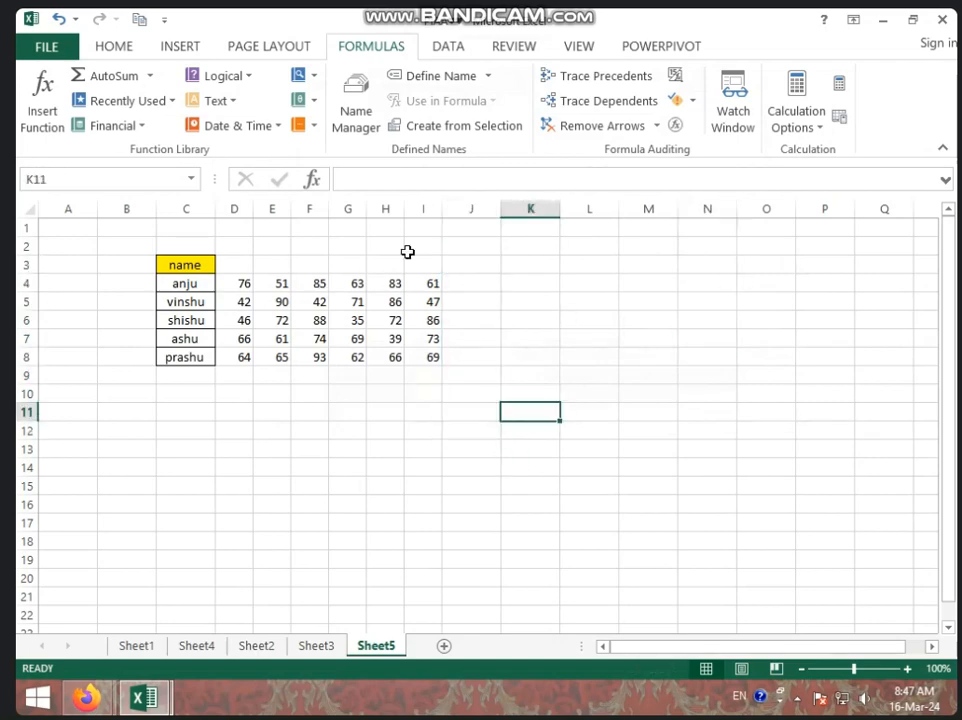
Enter the formula =SUM(D4:I4) in cell J4 to total anju's marks.
{"action": "left_click", "coordinate": [478, 284]}
{"action": "type", "text": "="}
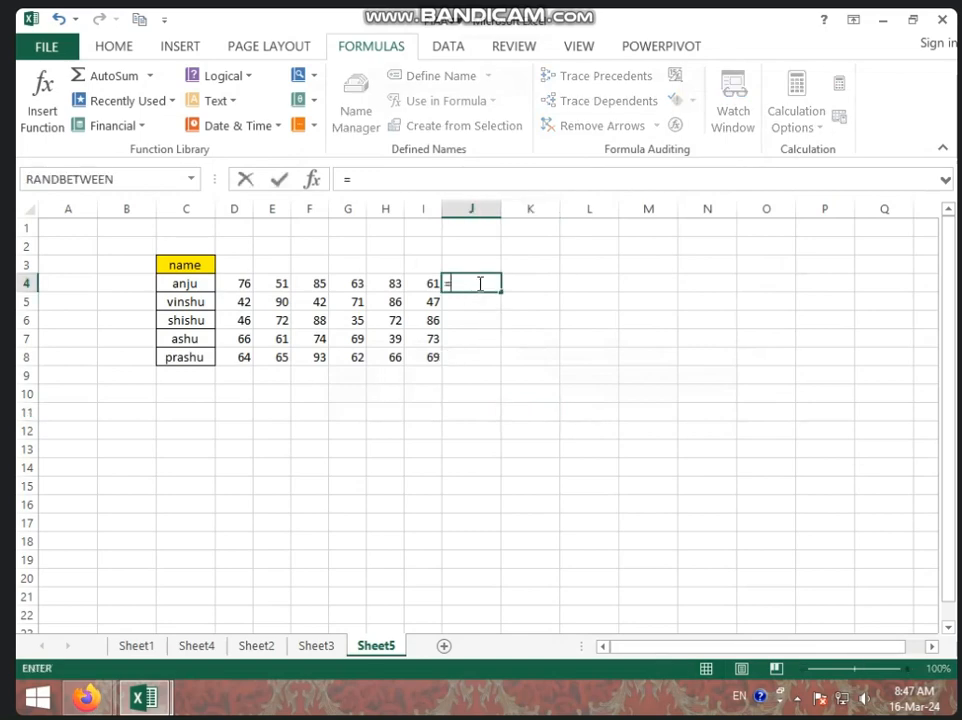
{"action": "type", "text": "SUM("}
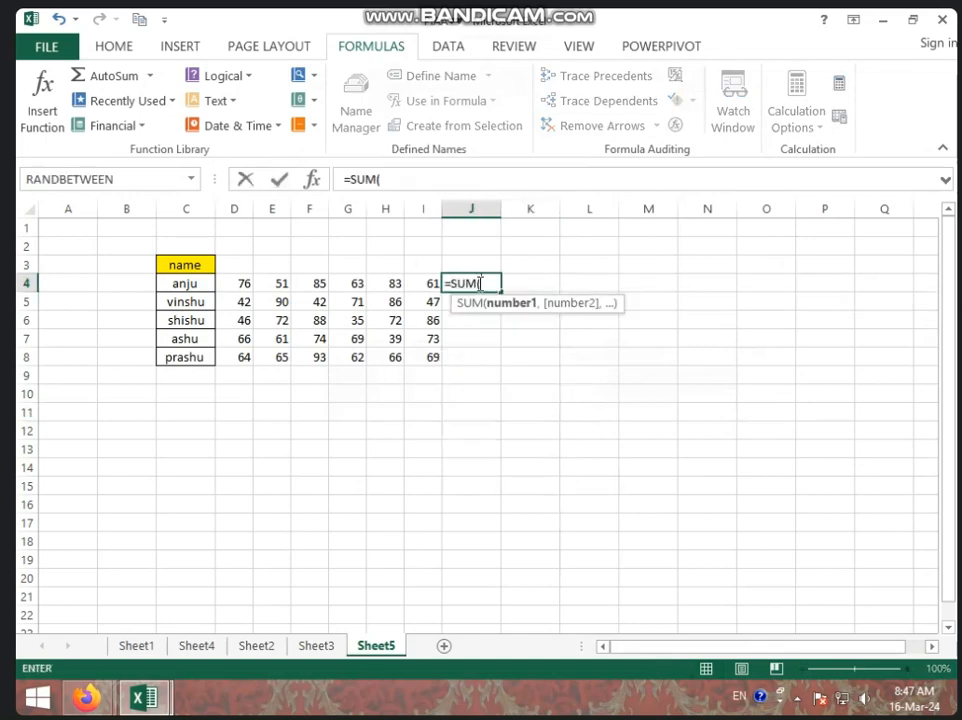
{"action": "left_click_drag", "start_coordinate": [243, 284], "coordinate": [410, 285]}
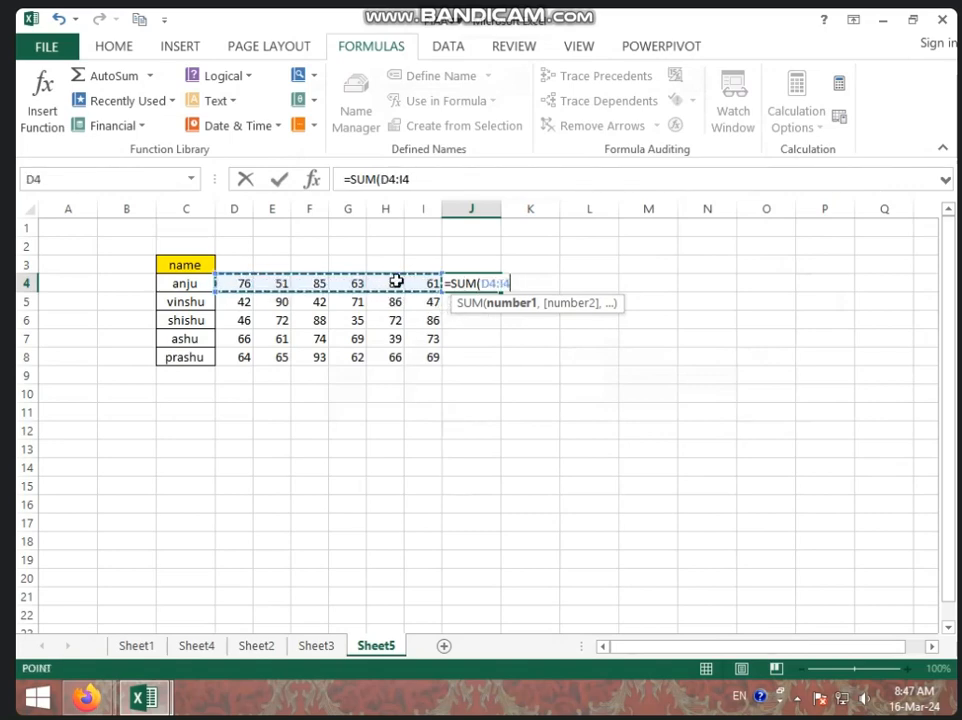
{"action": "type", "text": ")"}
{"action": "key", "text": "Return"}
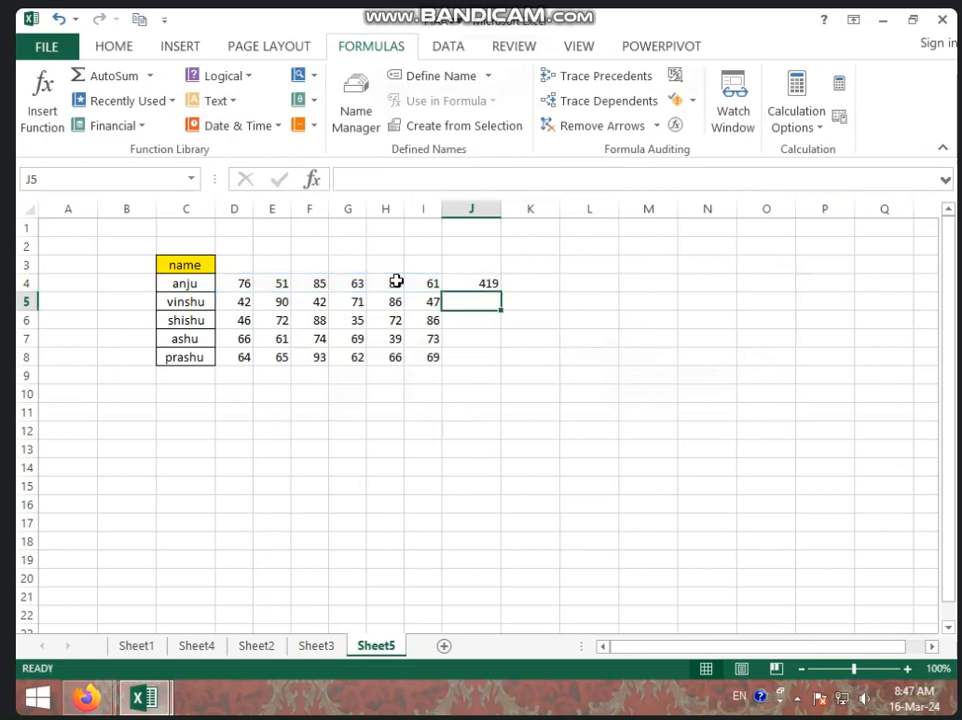
Fill the total formula from J4 down through J8 for the remaining names.
{"action": "left_click", "coordinate": [496, 284]}
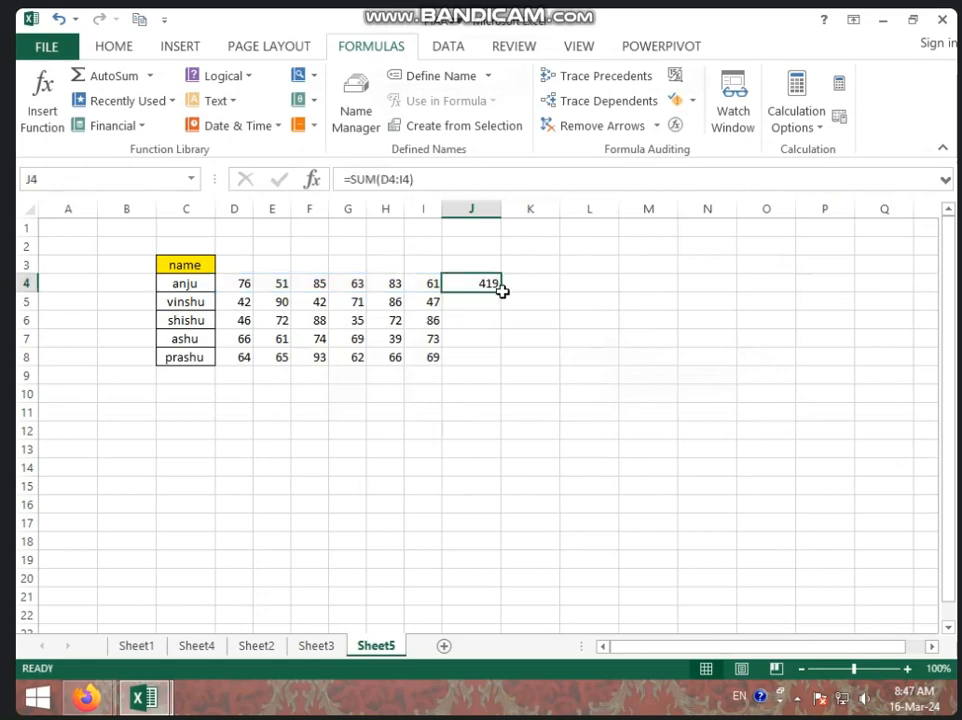
{"action": "left_click_drag", "start_coordinate": [502, 289], "coordinate": [503, 358]}
{"action": "left_click", "coordinate": [625, 302]}
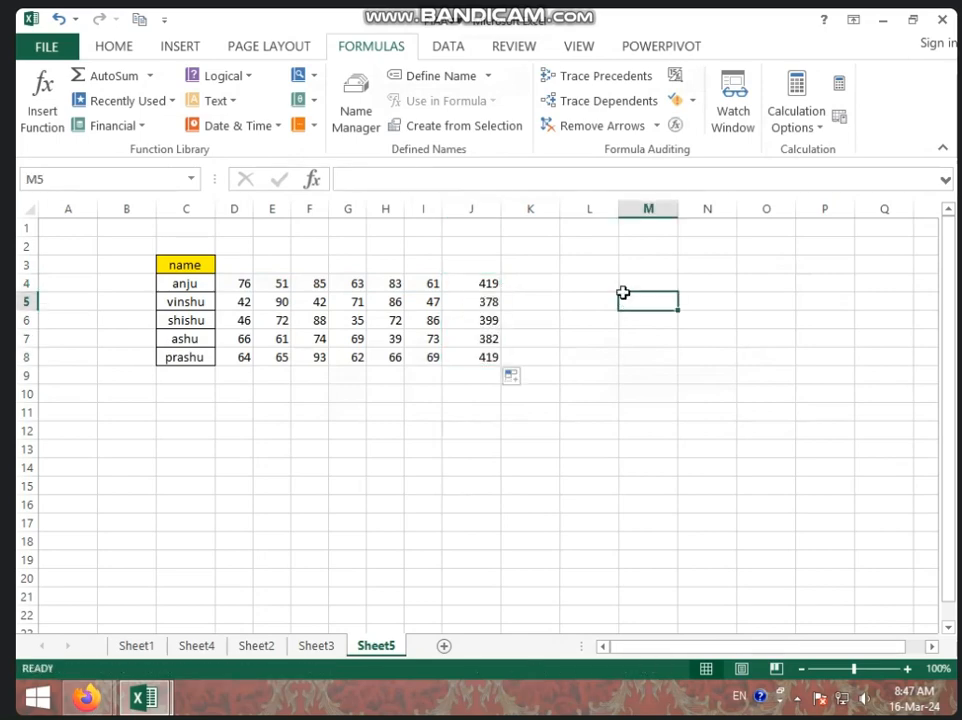
Enter the formula =J4+J6+J8 in cell L3.
{"action": "left_click", "coordinate": [601, 265]}
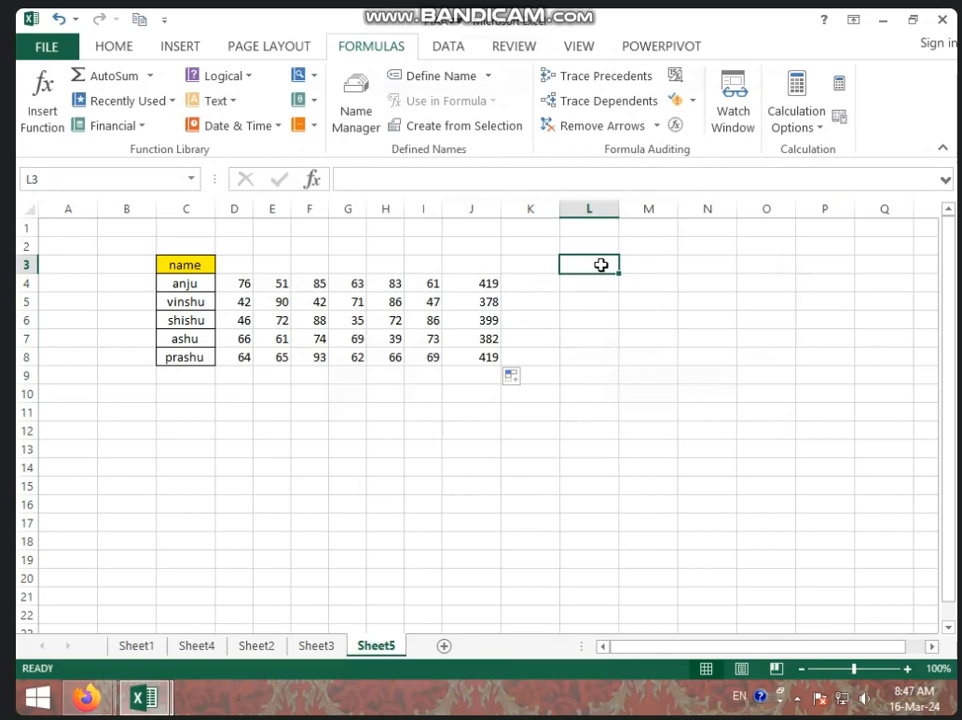
{"action": "type", "text": "="}
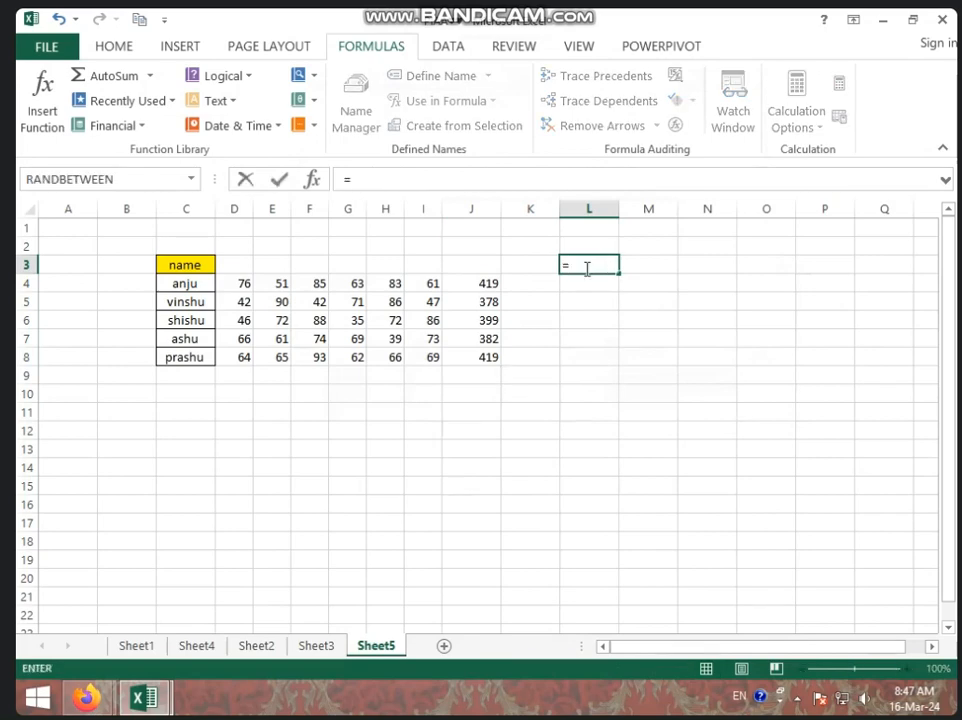
{"action": "left_click", "coordinate": [463, 287]}
{"action": "type", "text": "+"}
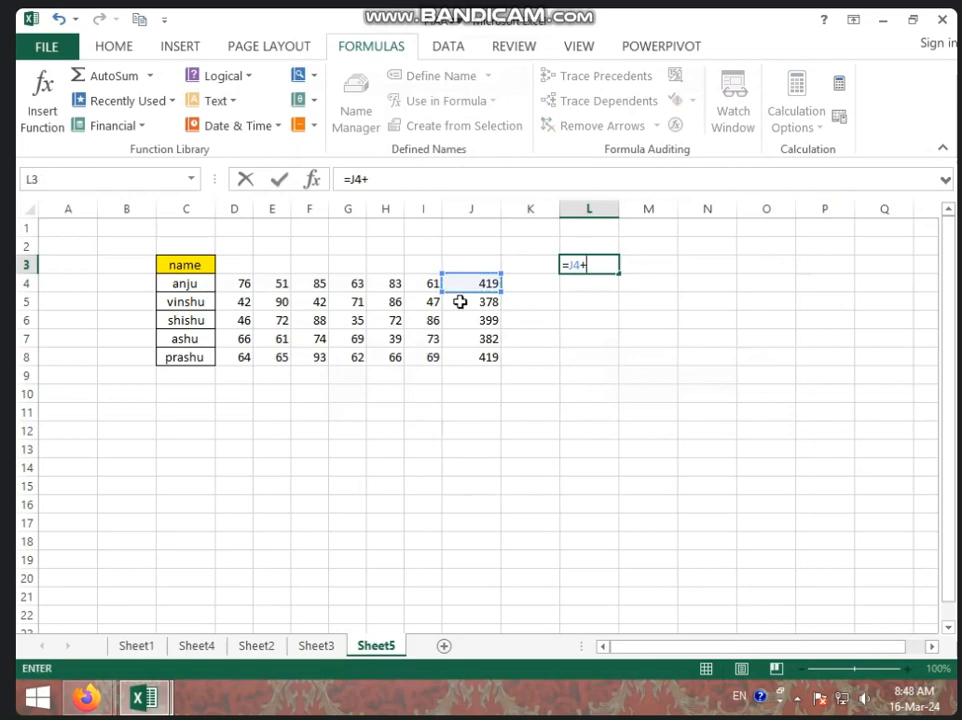
{"action": "left_click", "coordinate": [477, 320]}
{"action": "type", "text": "+"}
{"action": "left_click", "coordinate": [487, 357]}
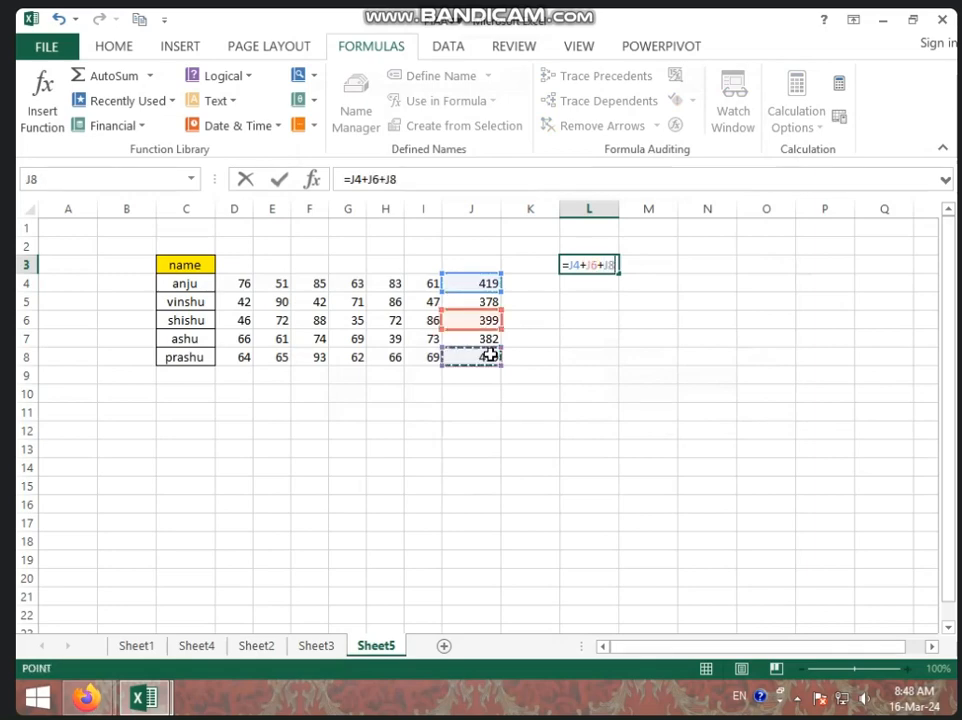
{"action": "key", "text": "Return"}
Enter the formula =J5/J8*J6 in cell L5.
{"action": "left_click", "coordinate": [592, 323]}
{"action": "left_click", "coordinate": [596, 303]}
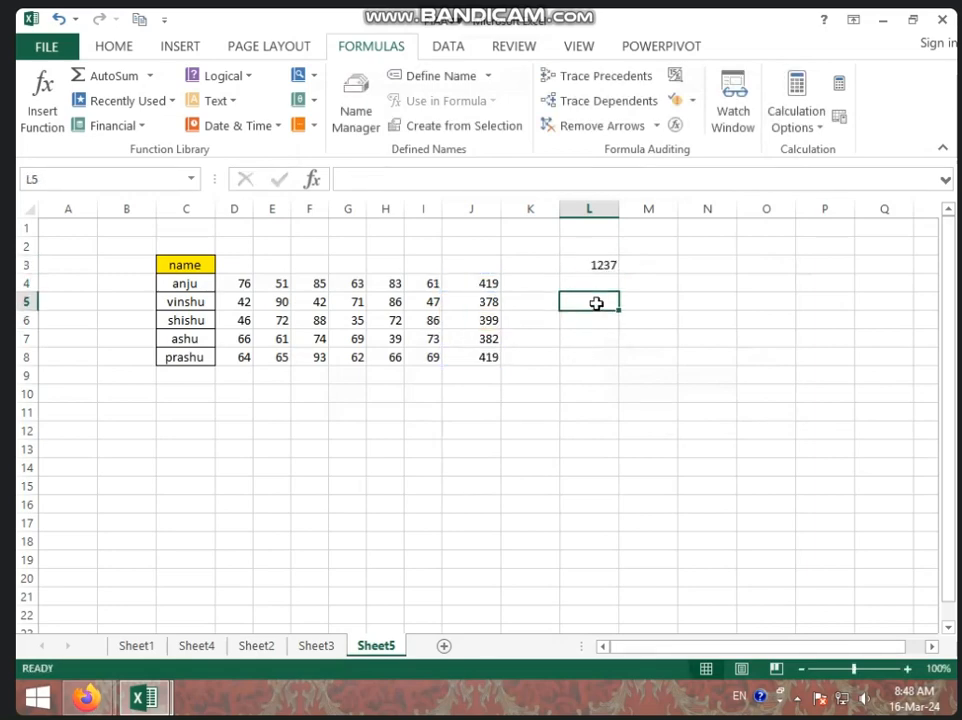
{"action": "type", "text": "="}
{"action": "key", "text": "Left"}
{"action": "left_click", "coordinate": [494, 300]}
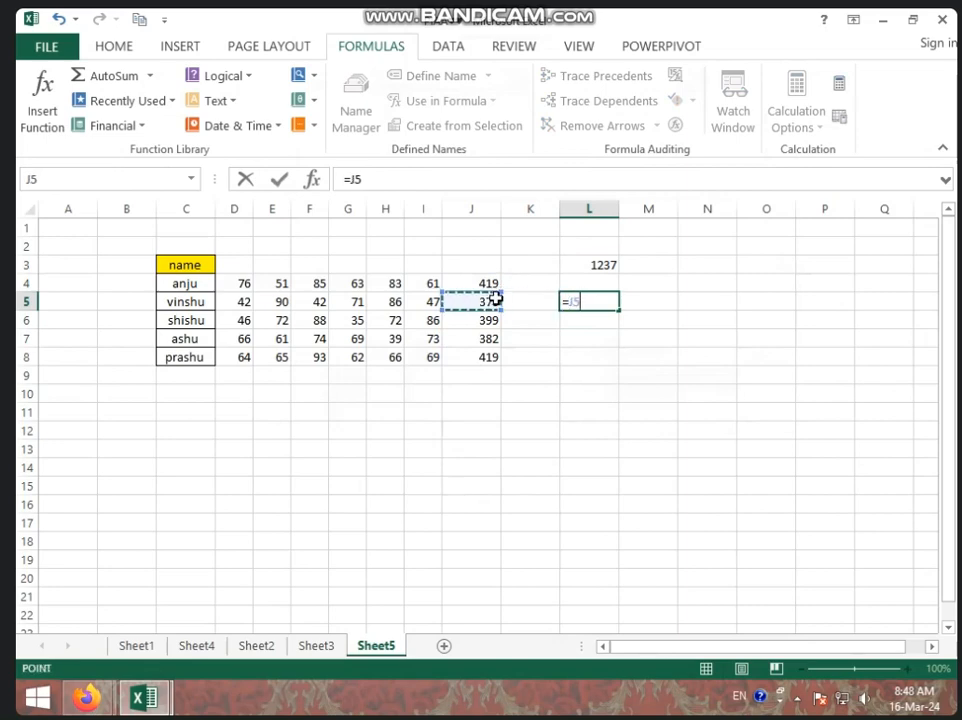
{"action": "type", "text": "/"}
{"action": "left_click", "coordinate": [478, 352]}
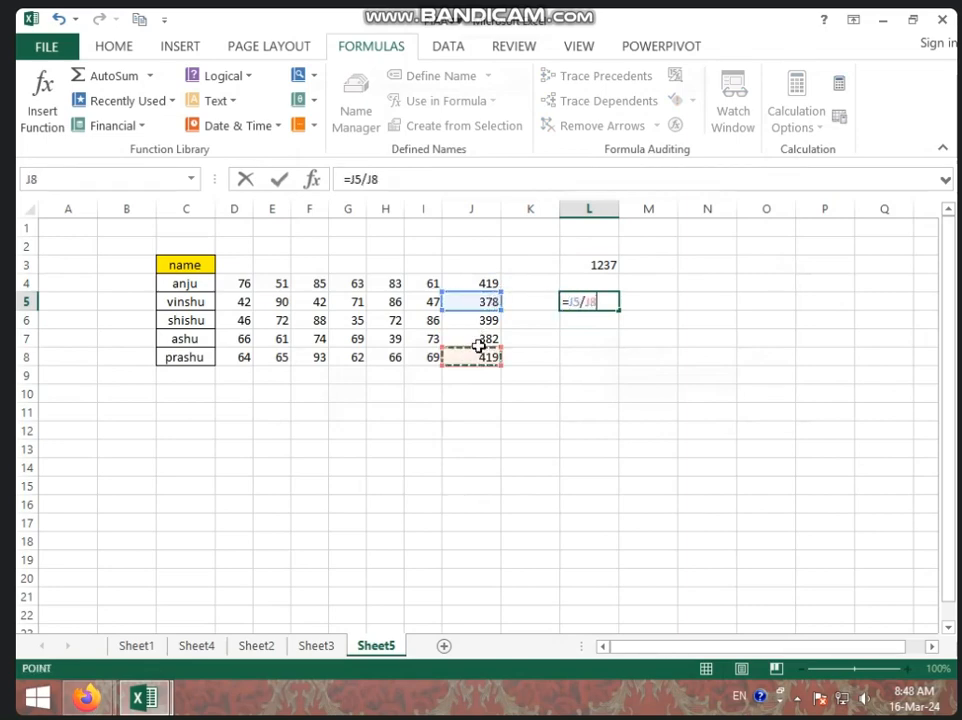
{"action": "type", "text": "*"}
{"action": "left_click", "coordinate": [488, 322]}
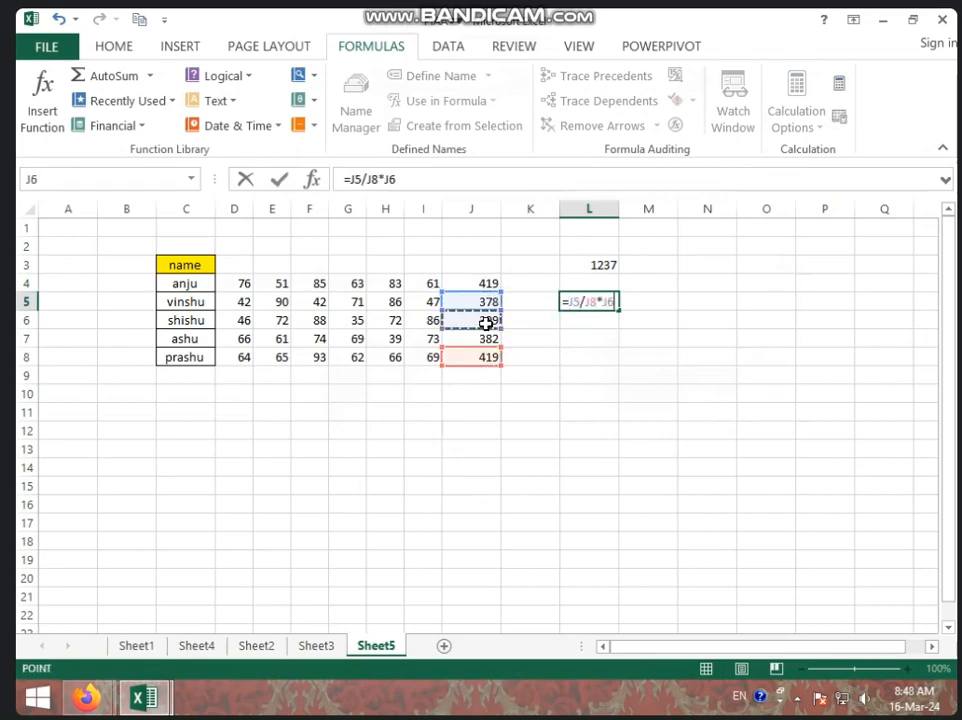
{"action": "key", "text": "Return"}
Enter the formula =J5-J7*J8 in cell L7.
{"action": "left_click", "coordinate": [591, 338]}
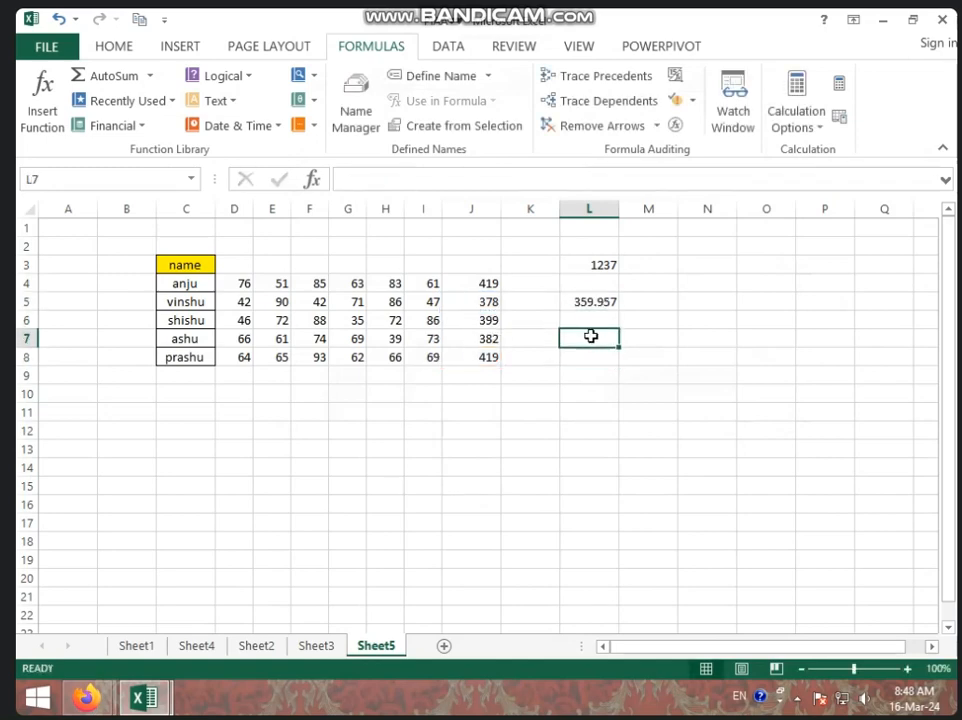
{"action": "type", "text": "="}
{"action": "left_click", "coordinate": [497, 302]}
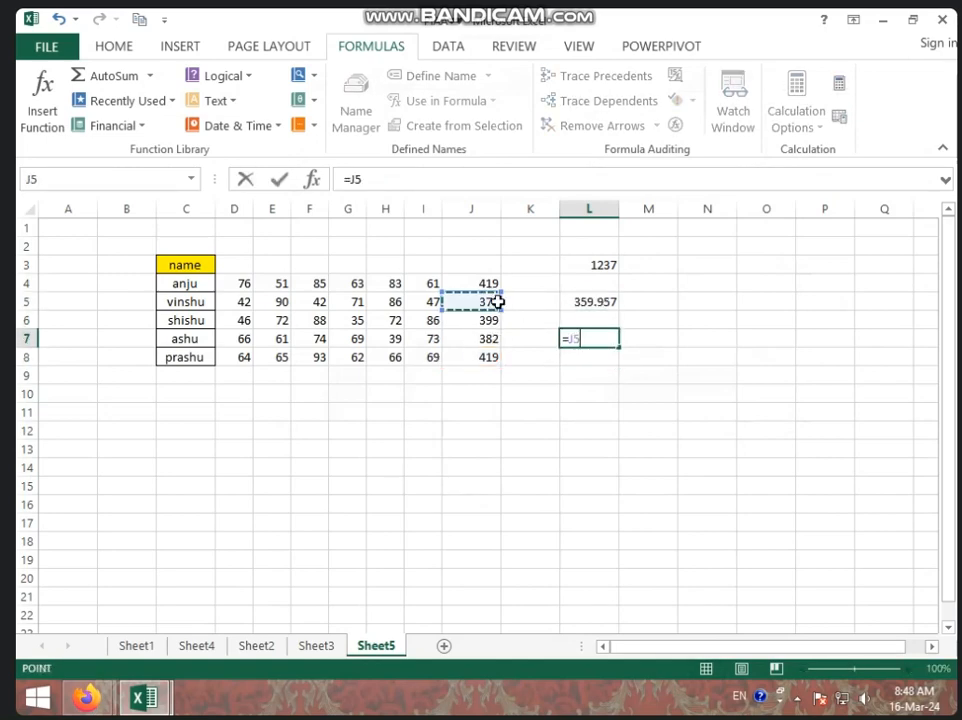
{"action": "type", "text": "-"}
{"action": "left_click", "coordinate": [497, 331]}
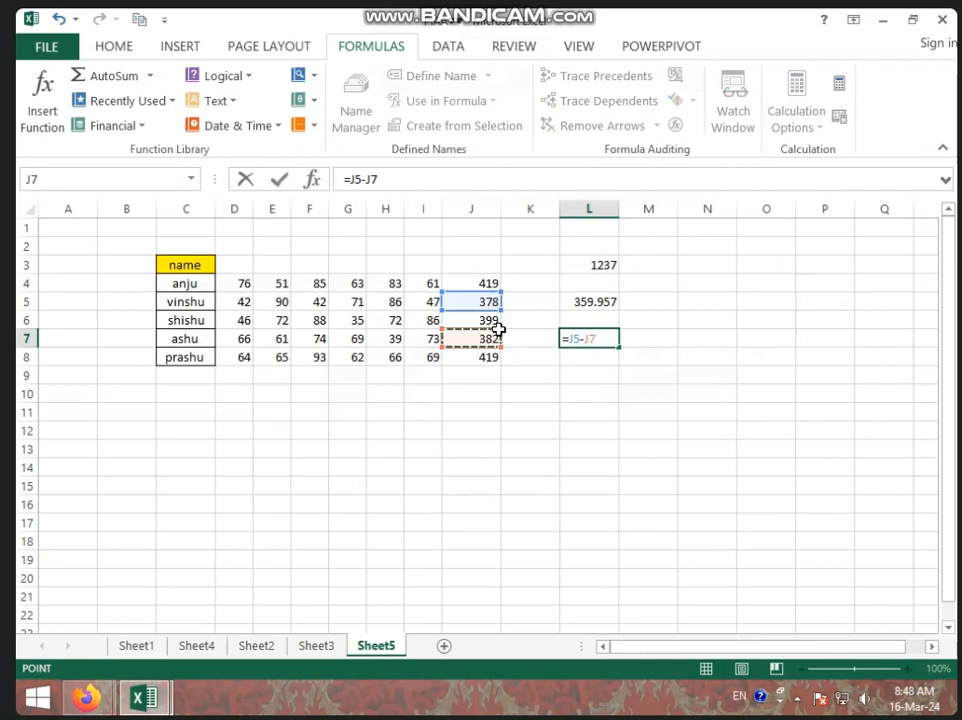
{"action": "type", "text": "*"}
{"action": "left_click", "coordinate": [490, 356]}
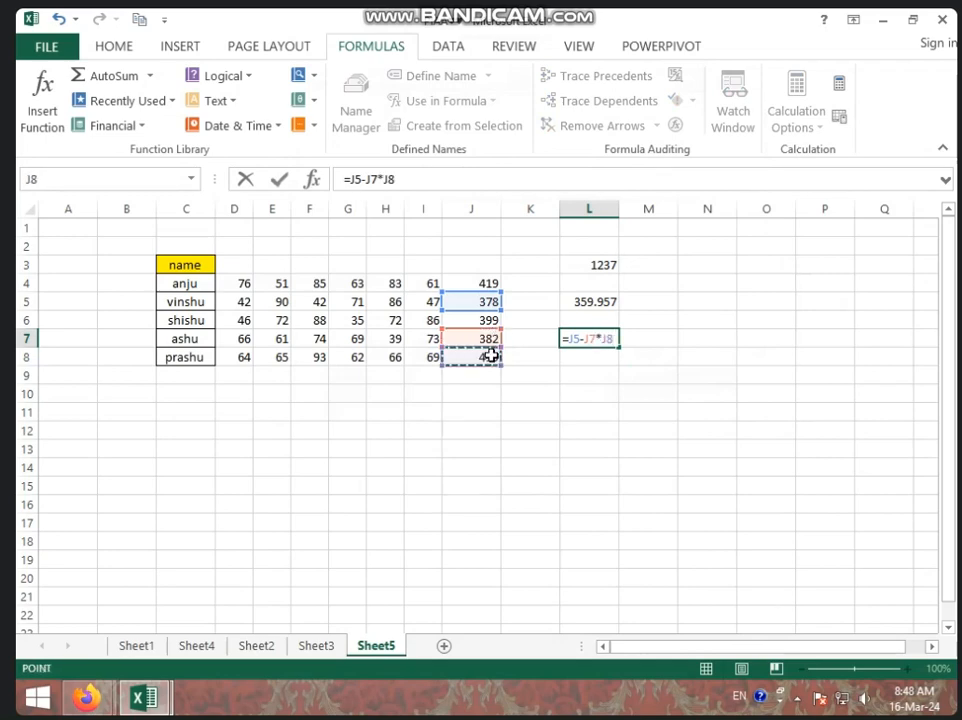
{"action": "key", "text": "Return"}
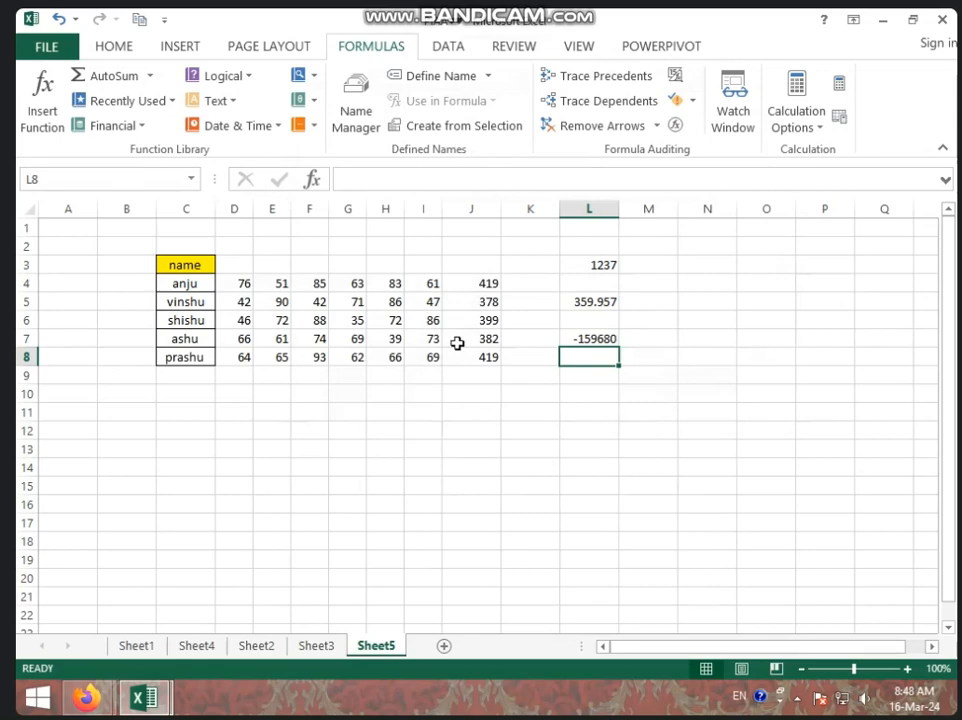
Trace the precedents of the formulas in cells L5 and L7.
{"action": "left_click", "coordinate": [606, 302]}
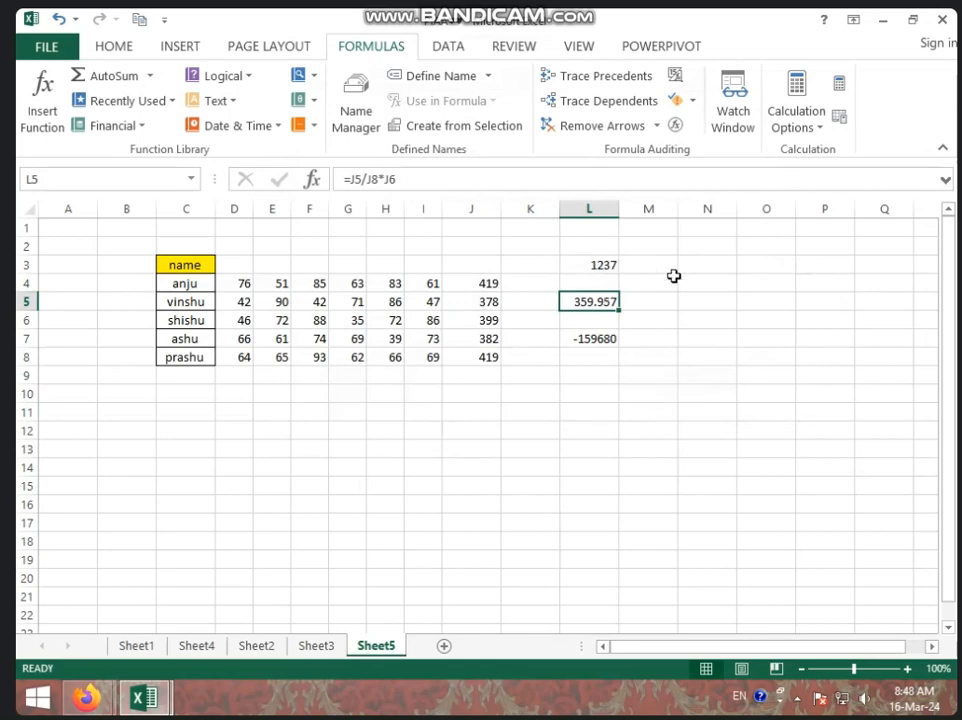
{"action": "left_click", "coordinate": [612, 84]}
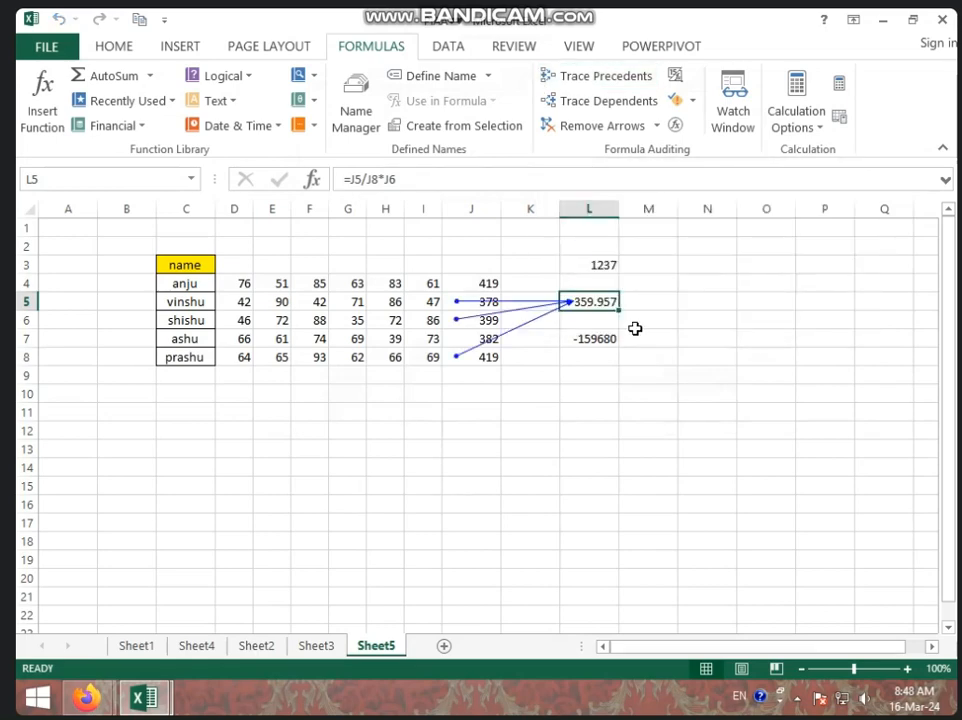
{"action": "left_click", "coordinate": [583, 342]}
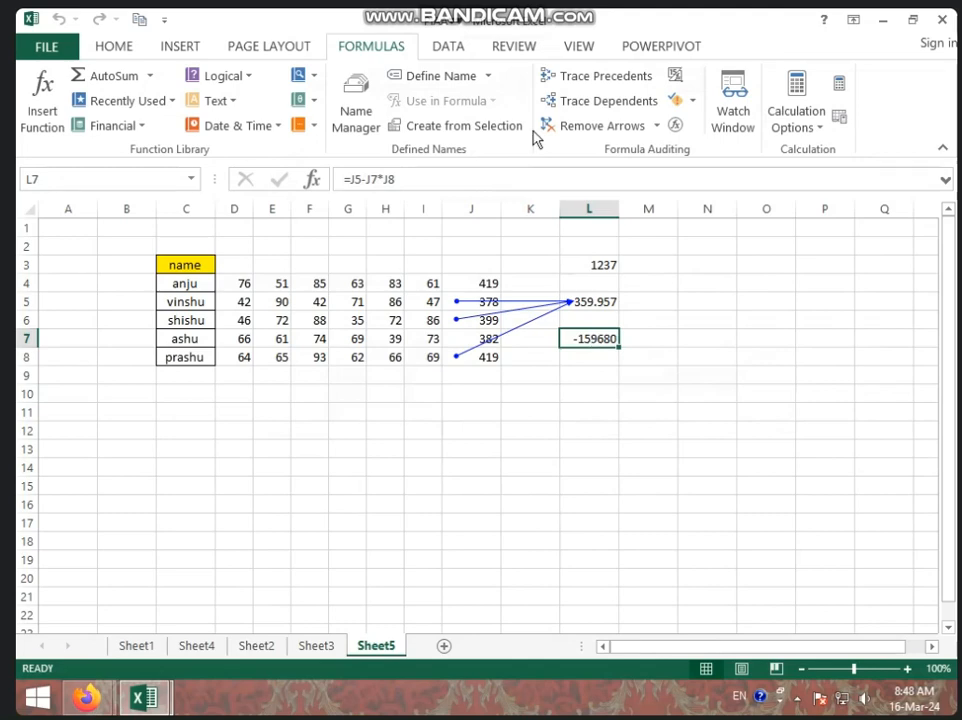
{"action": "left_click", "coordinate": [577, 84]}
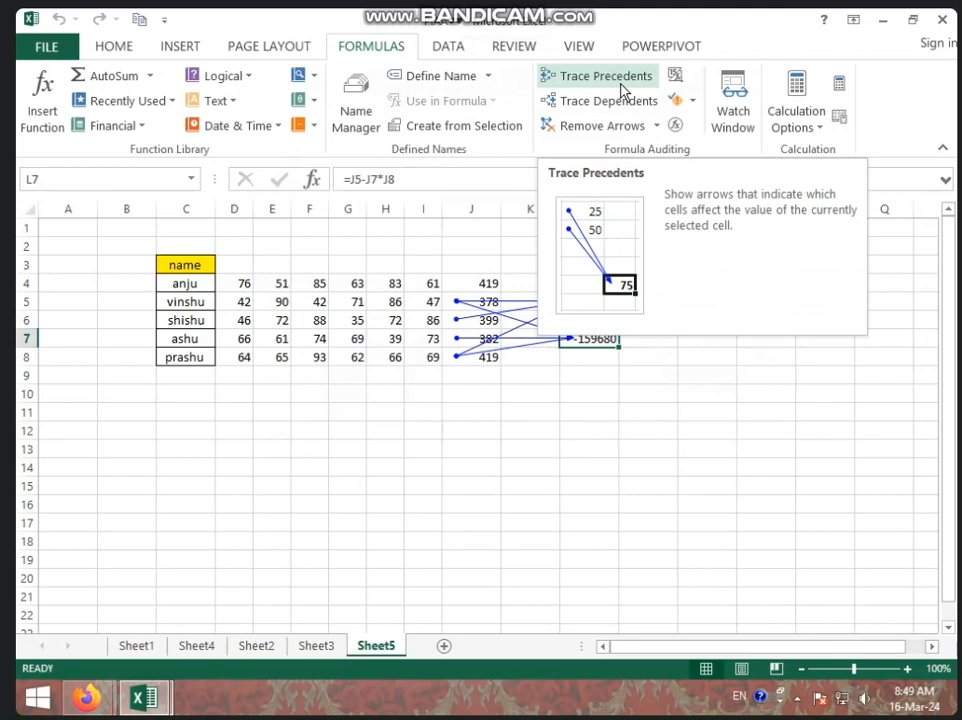
Remove all precedent tracing arrows from the sheet.
{"action": "left_click", "coordinate": [660, 128]}
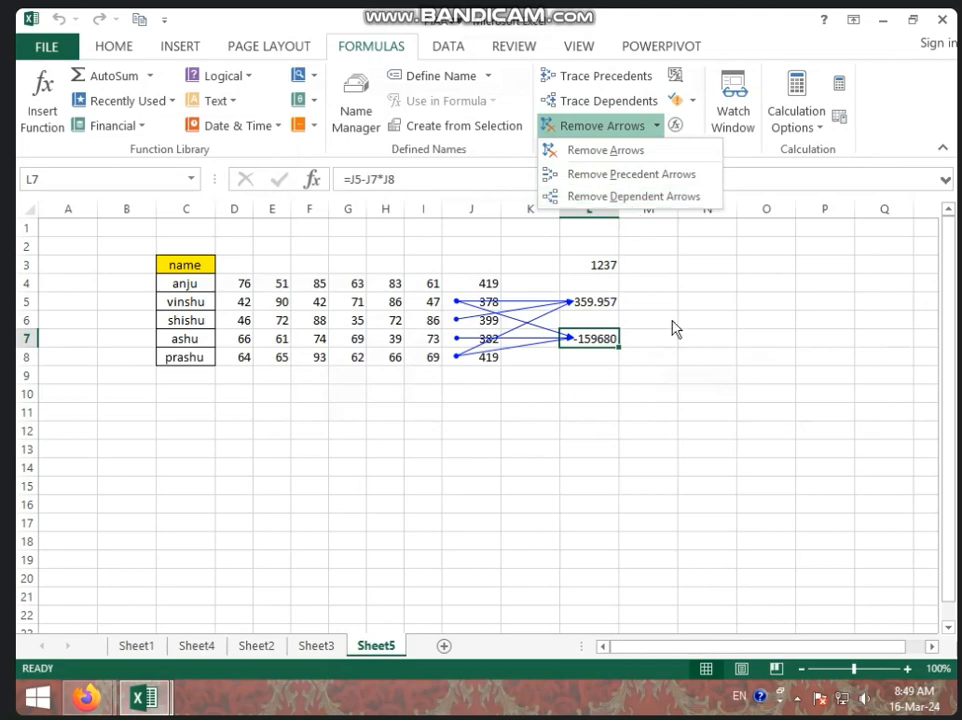
{"action": "left_click", "coordinate": [659, 350]}
{"action": "left_click", "coordinate": [598, 126]}
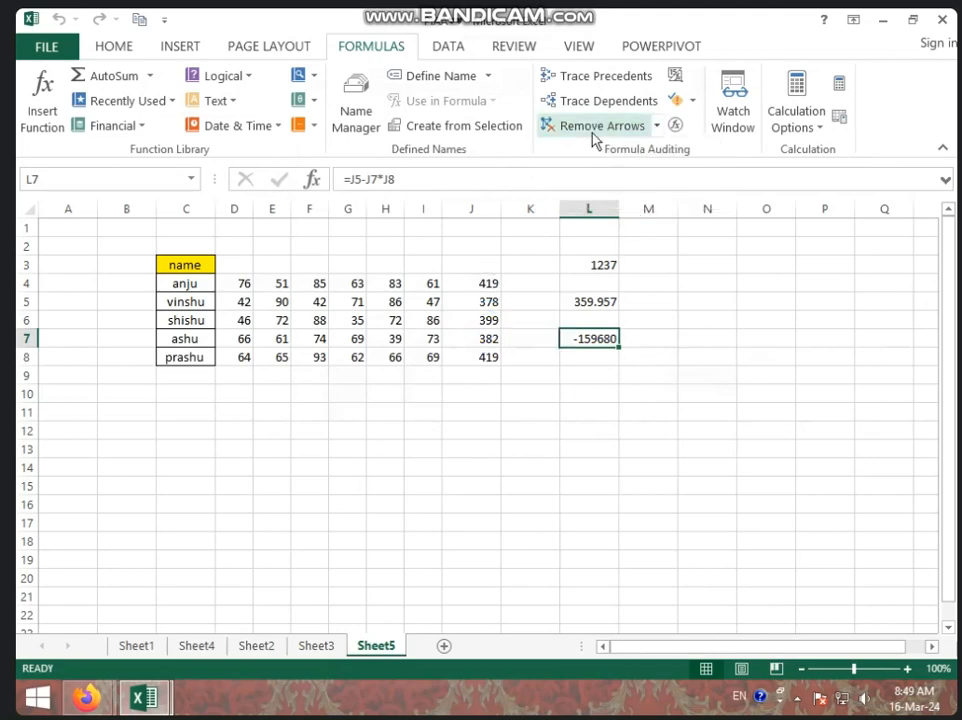
{"action": "left_click", "coordinate": [652, 452]}
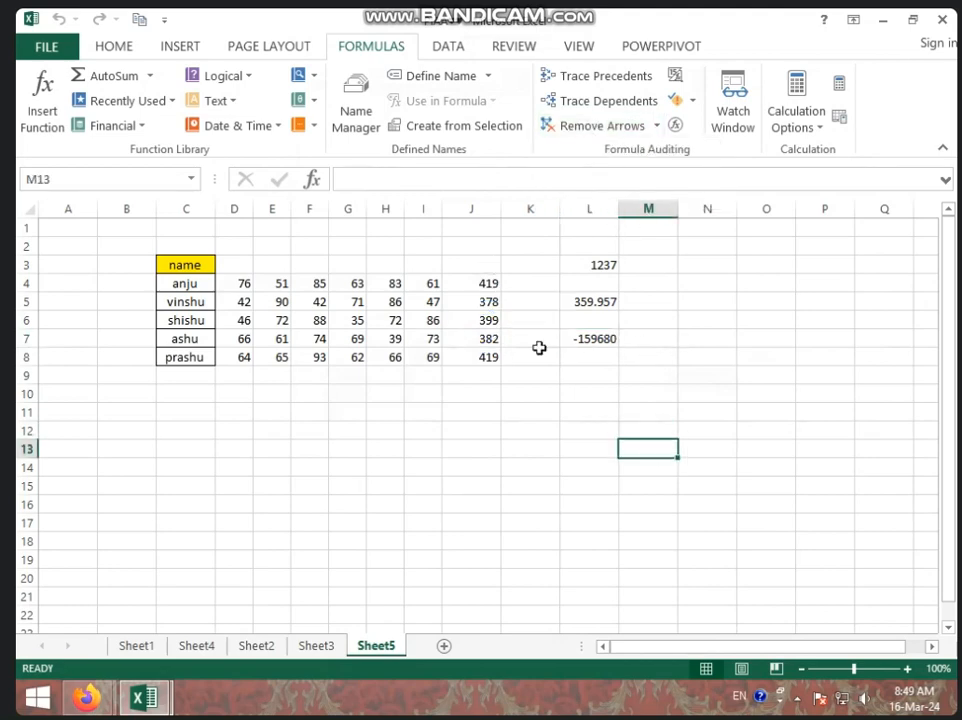
Trace the dependents of the totals in cells J5 and J8, and remove the tracing arrows.
{"action": "left_click", "coordinate": [478, 302]}
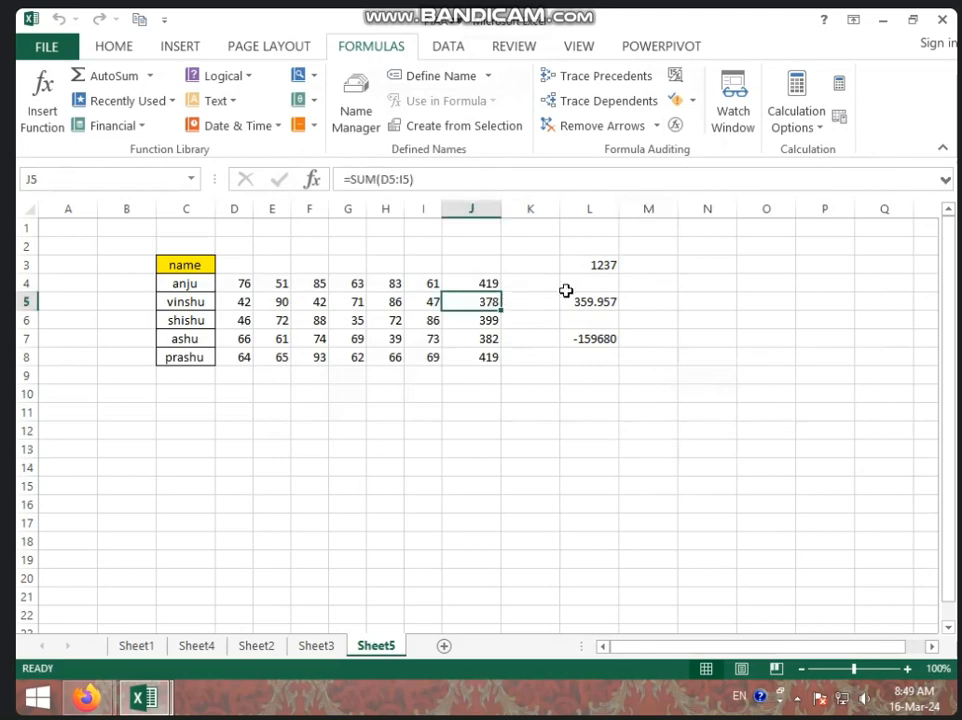
{"action": "left_click", "coordinate": [582, 104]}
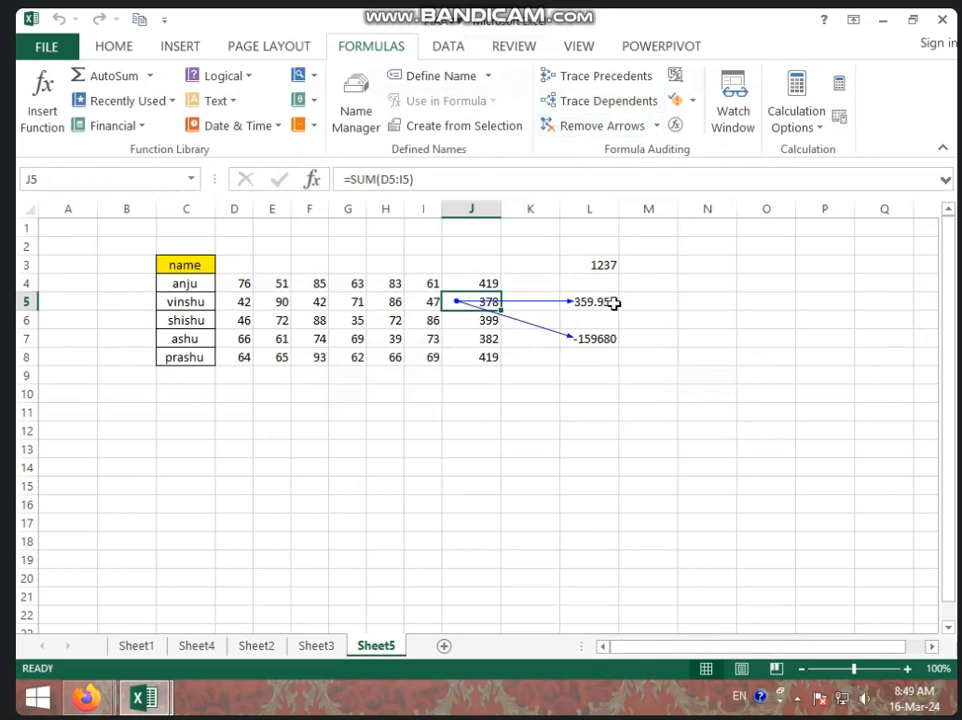
{"action": "left_click", "coordinate": [488, 356]}
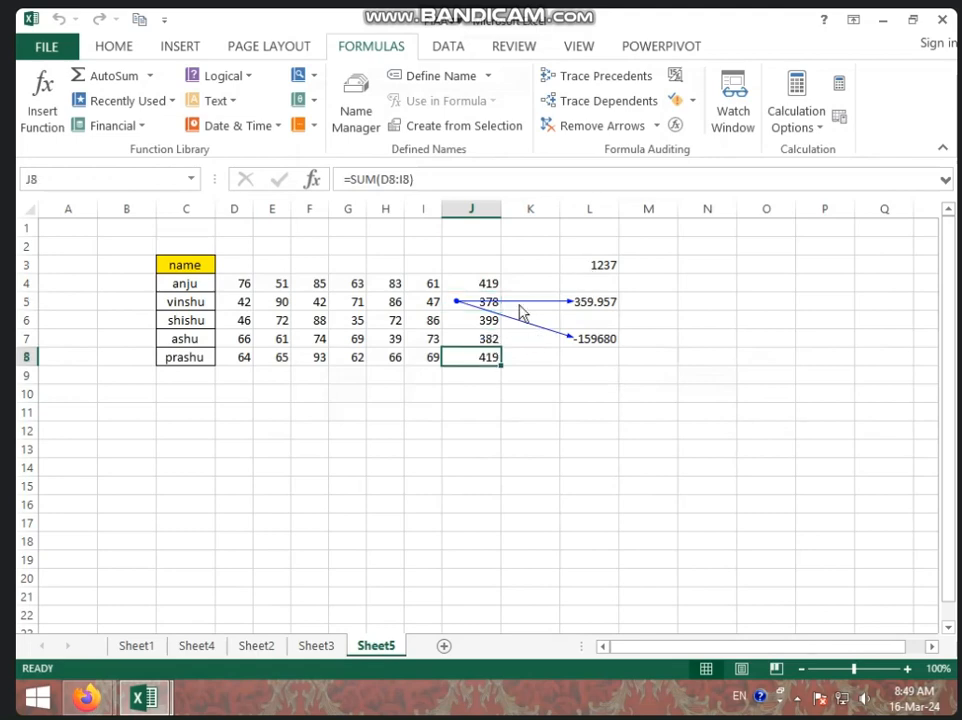
{"action": "left_click", "coordinate": [585, 104]}
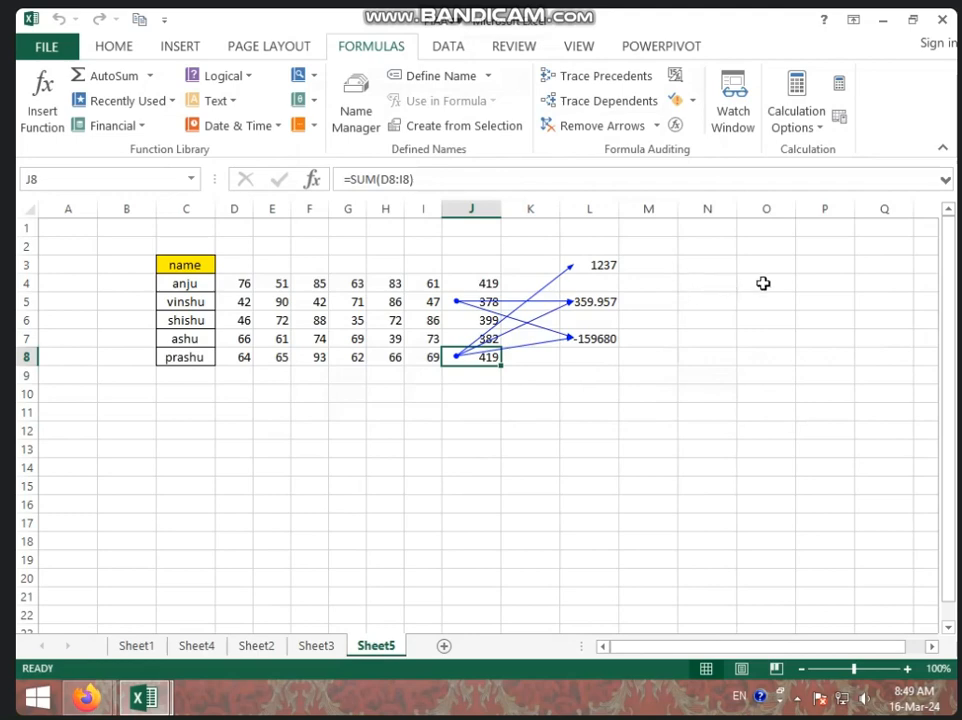
{"action": "left_click", "coordinate": [650, 131]}
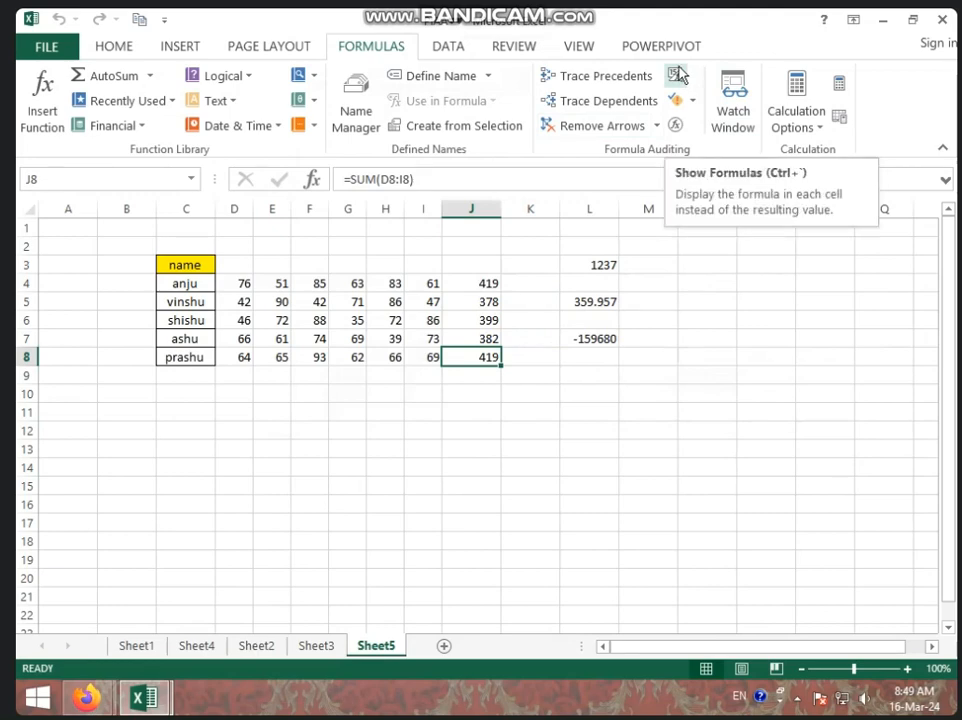
{"action": "left_click", "coordinate": [727, 362]}
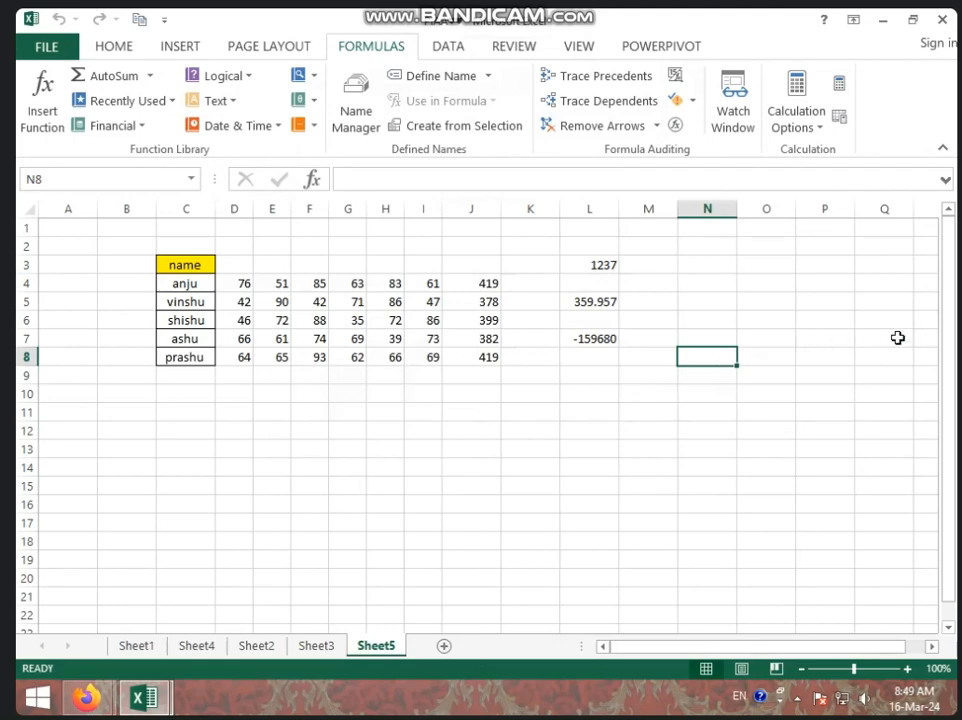
Show the formulas in the cells of Sheet5, examine those in columns J and L, and switch back to values.
{"action": "left_click", "coordinate": [682, 84]}
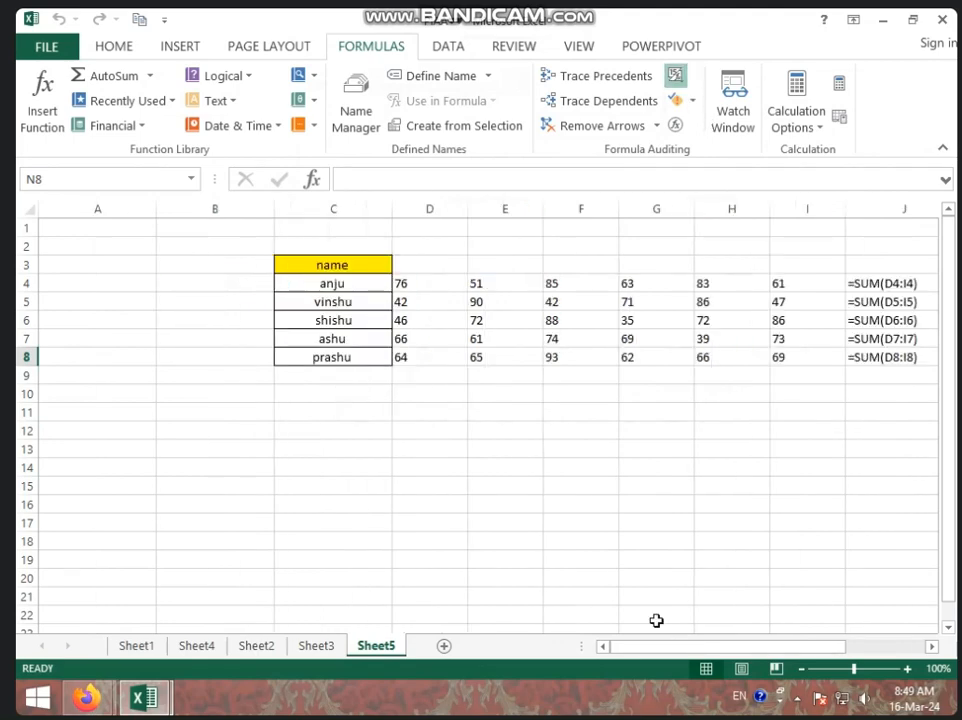
{"action": "left_click_drag", "start_coordinate": [670, 654], "coordinate": [753, 650]}
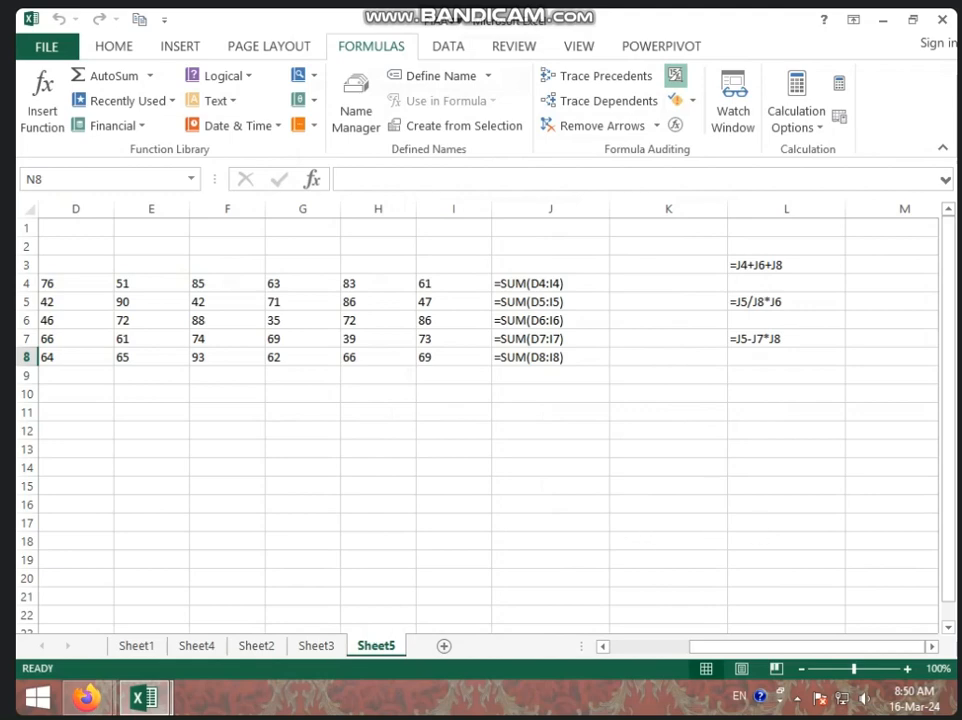
{"action": "left_click", "coordinate": [668, 485]}
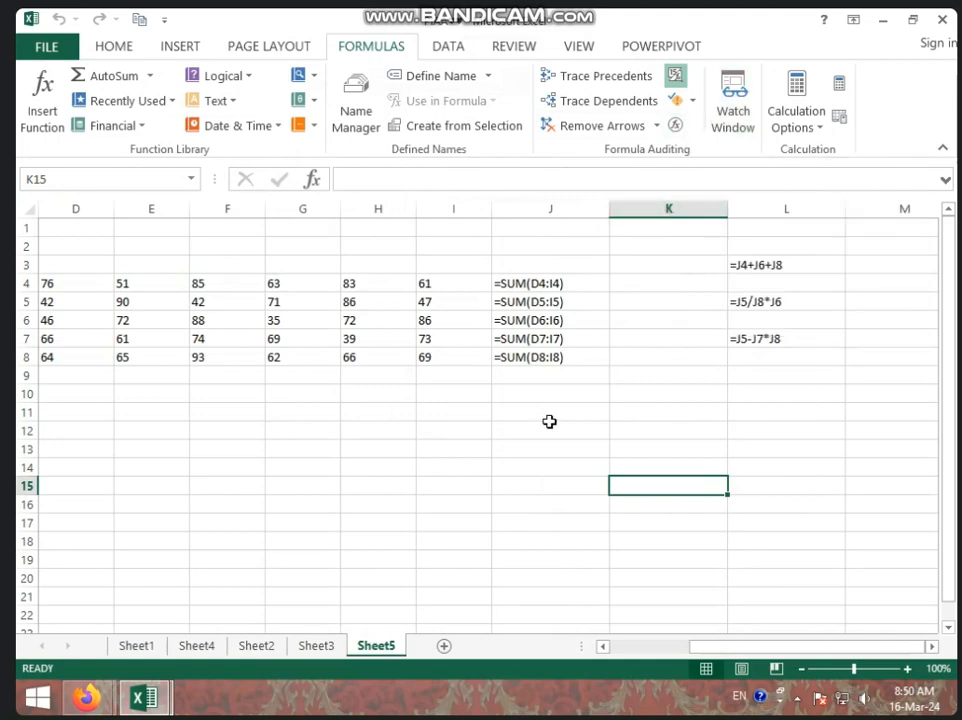
{"action": "left_click", "coordinate": [680, 76]}
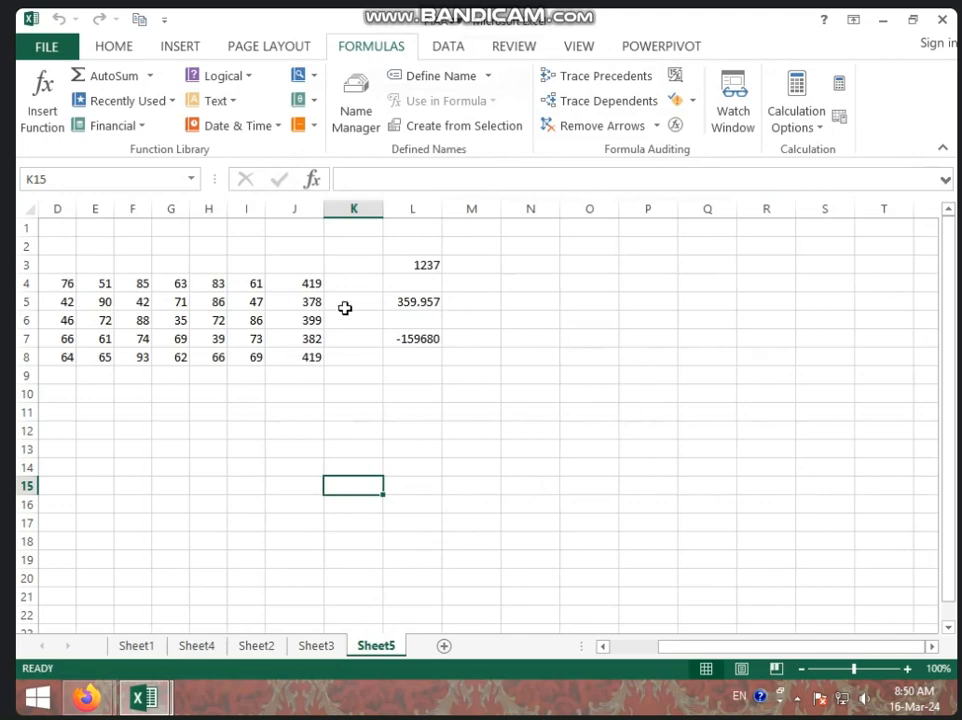
Evaluate the formula in cell L5 one part at a time through to its result, and close the evaluation.
{"action": "left_click", "coordinate": [408, 302]}
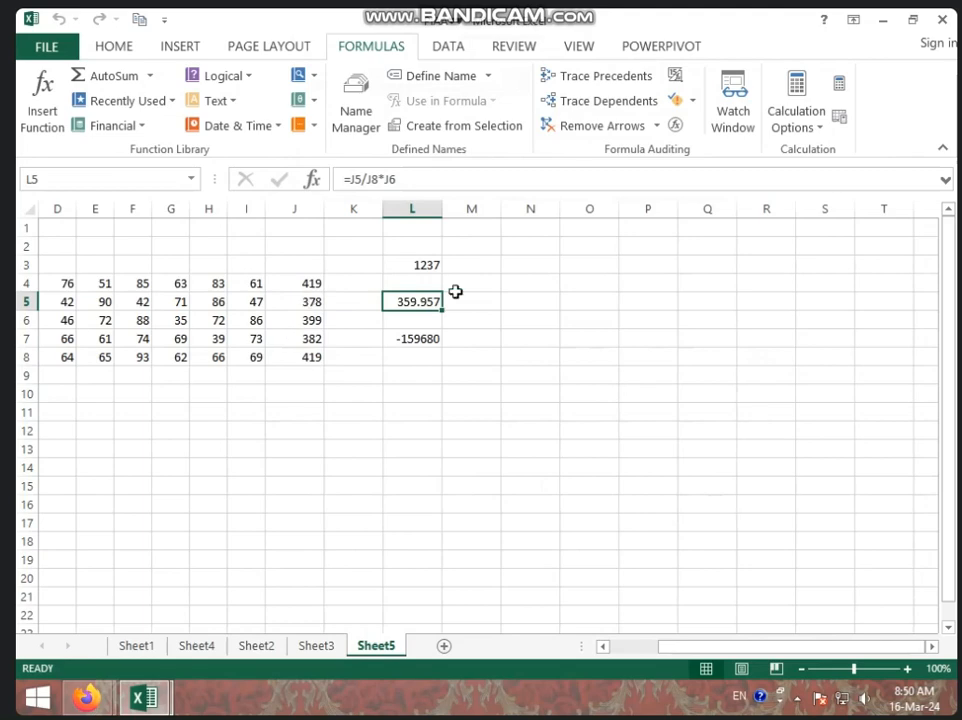
{"action": "left_click", "coordinate": [677, 128]}
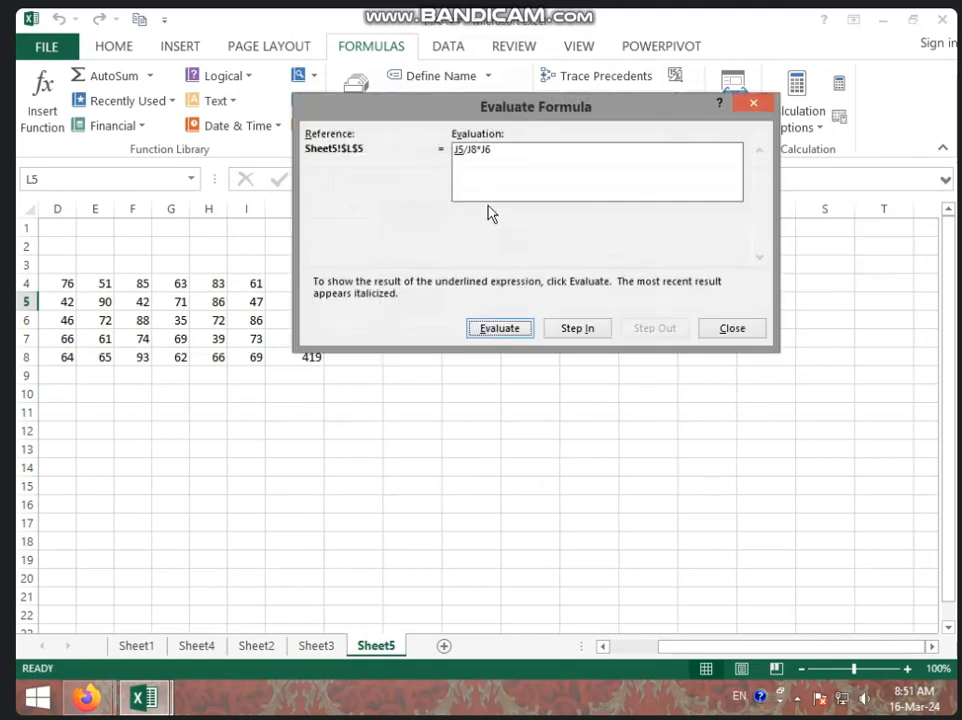
{"action": "left_click_drag", "start_coordinate": [507, 117], "coordinate": [556, 223]}
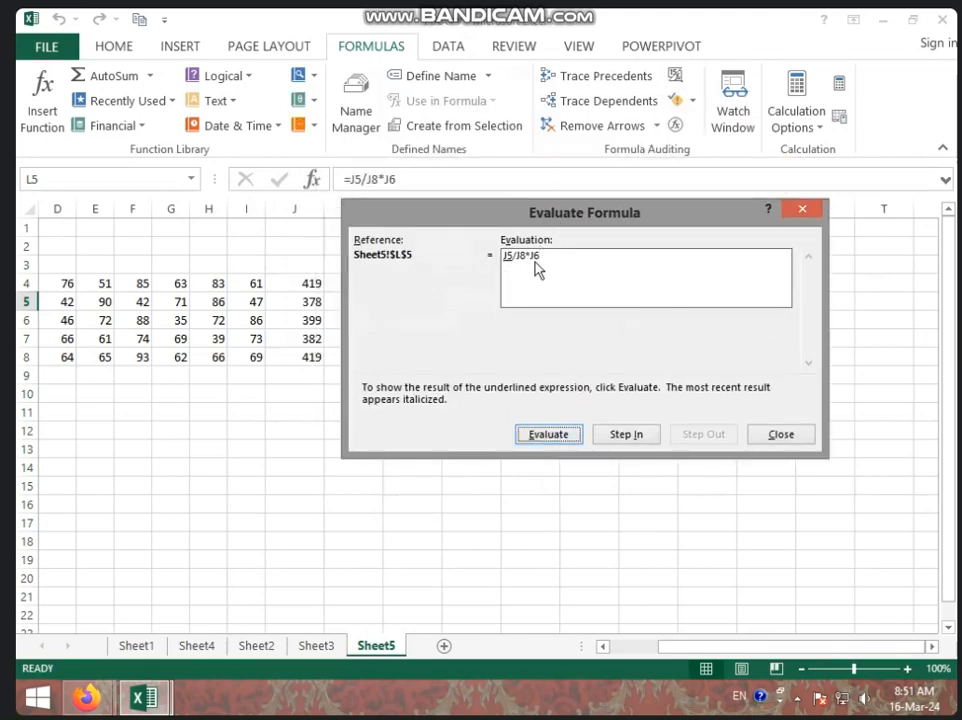
{"action": "left_click", "coordinate": [558, 435]}
{"action": "left_click", "coordinate": [549, 433]}
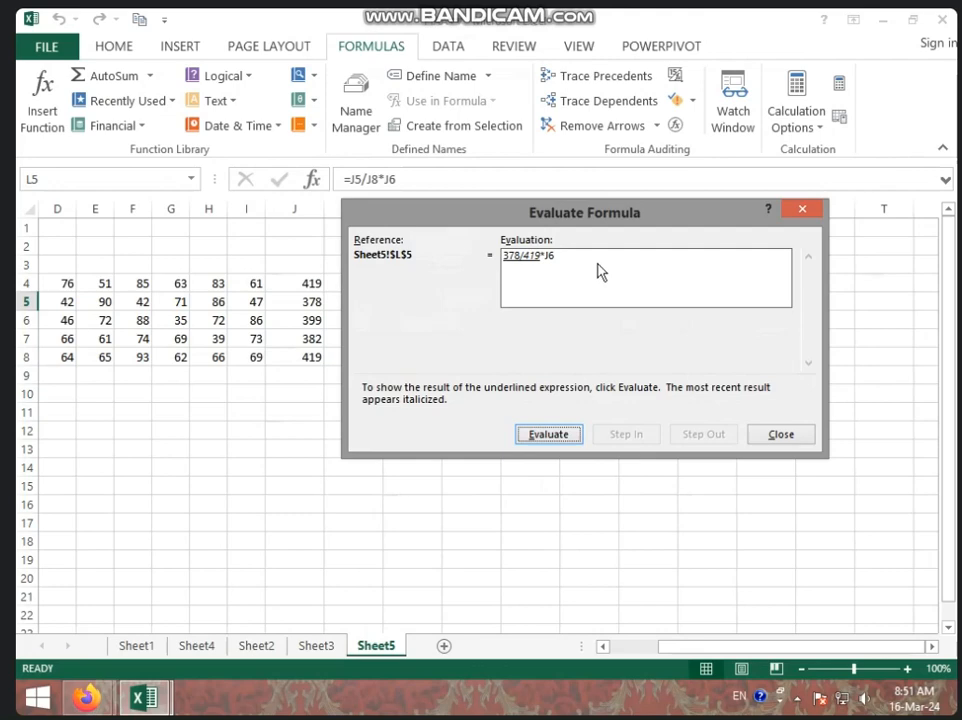
{"action": "left_click", "coordinate": [550, 434]}
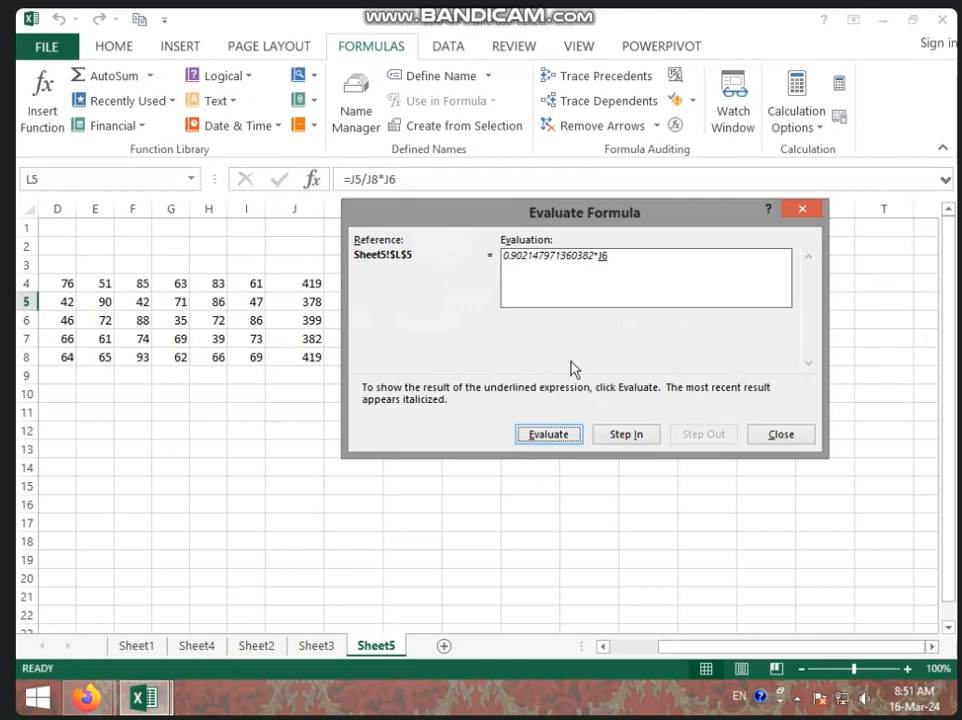
{"action": "left_click", "coordinate": [574, 431]}
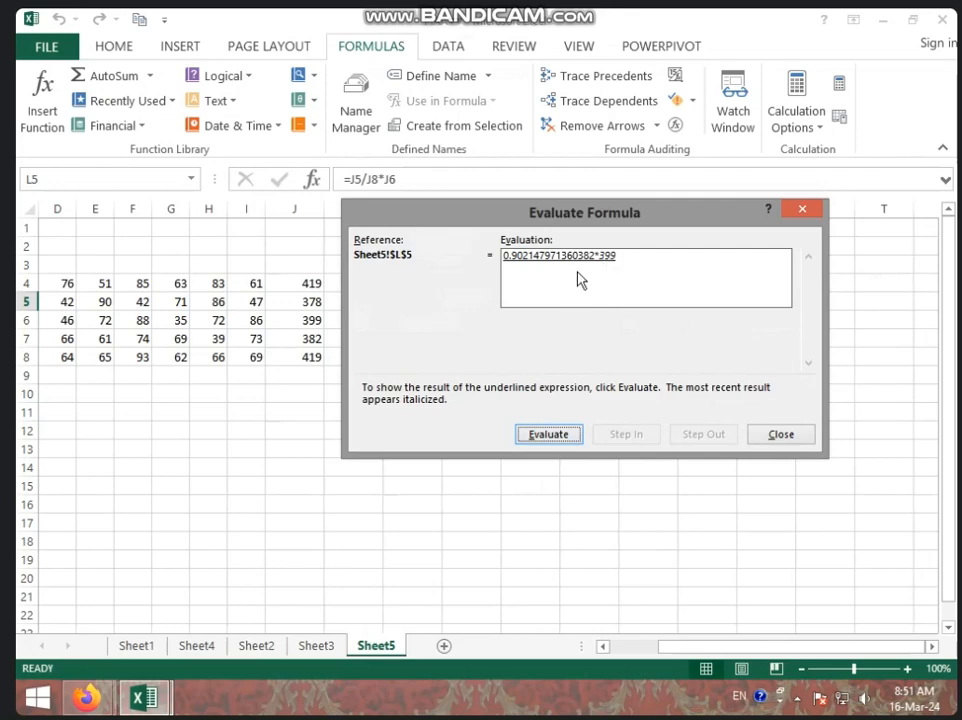
{"action": "left_click", "coordinate": [578, 432]}
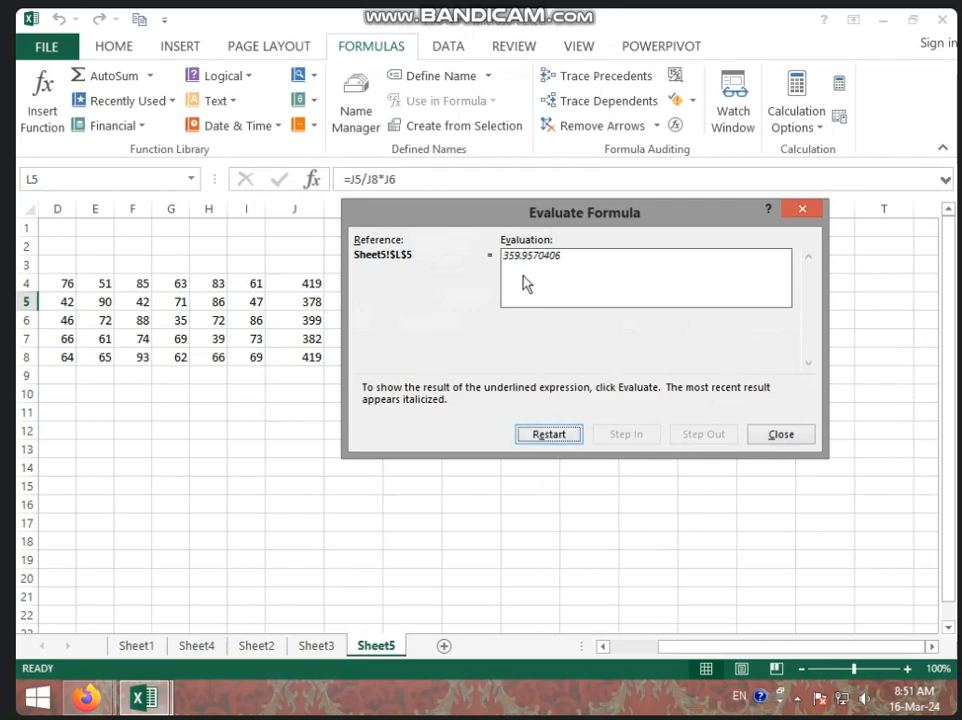
{"action": "left_click_drag", "start_coordinate": [598, 230], "coordinate": [638, 412]}
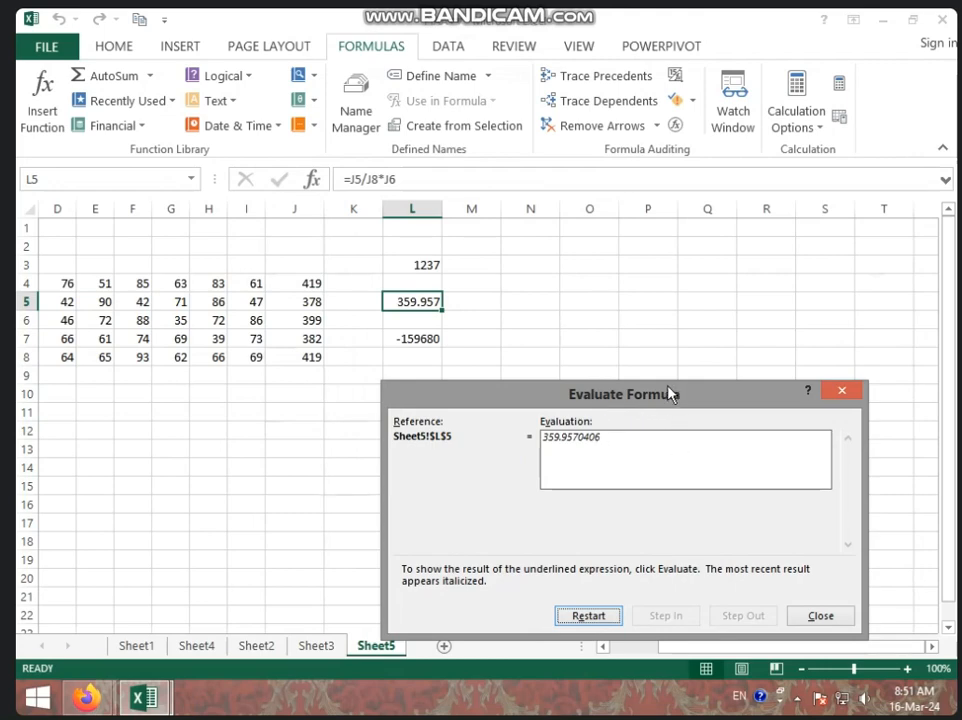
{"action": "left_click_drag", "start_coordinate": [622, 396], "coordinate": [565, 294]}
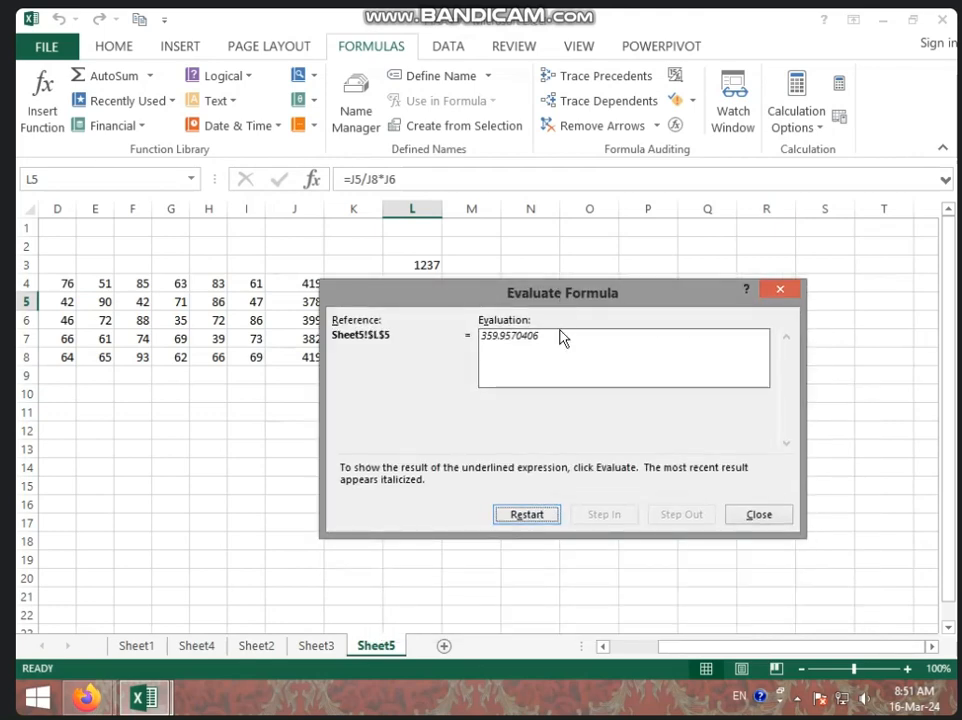
{"action": "left_click", "coordinate": [746, 514]}
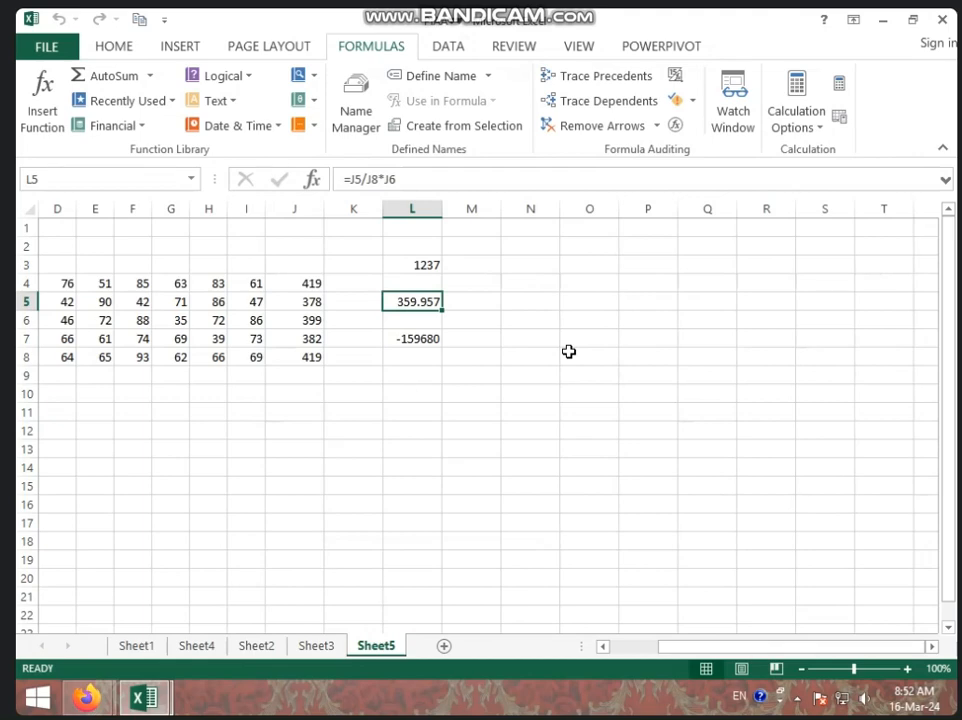
{"action": "left_click", "coordinate": [320, 648]}
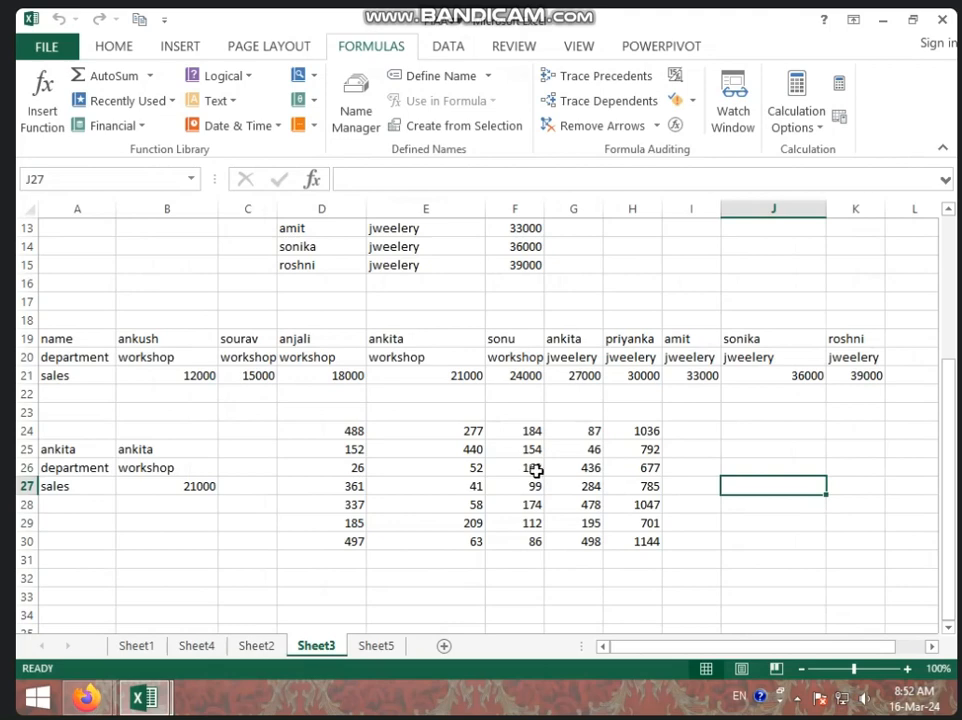
{"action": "left_click", "coordinate": [381, 647]}
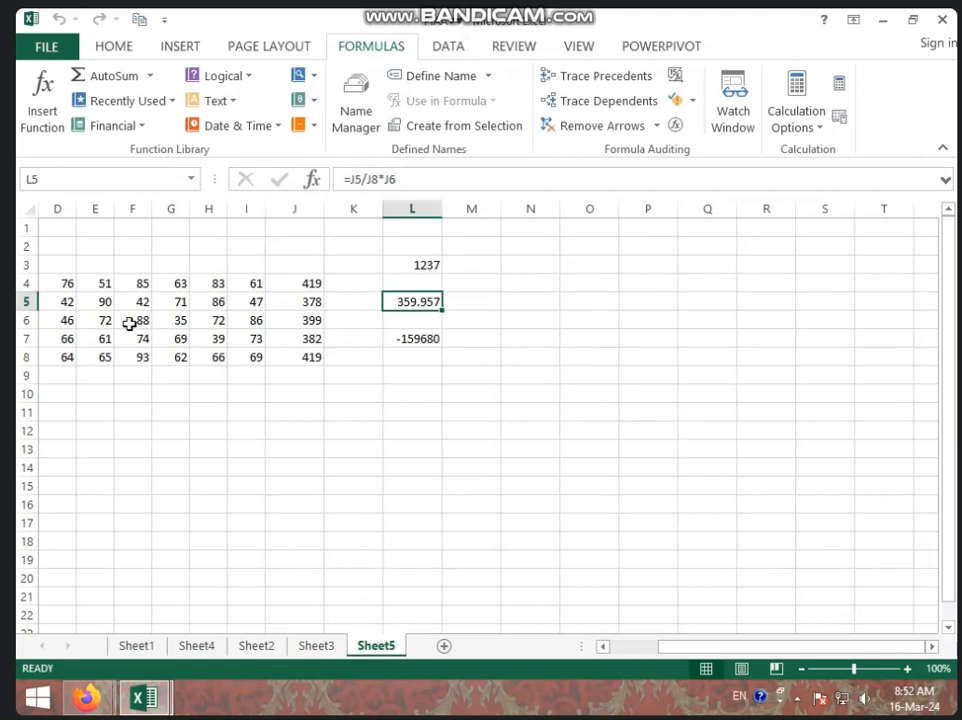
Add a watch on the range C4:J8 of Sheet5 and close the Watch Window.
{"action": "left_click_drag", "start_coordinate": [702, 648], "coordinate": [655, 650]}
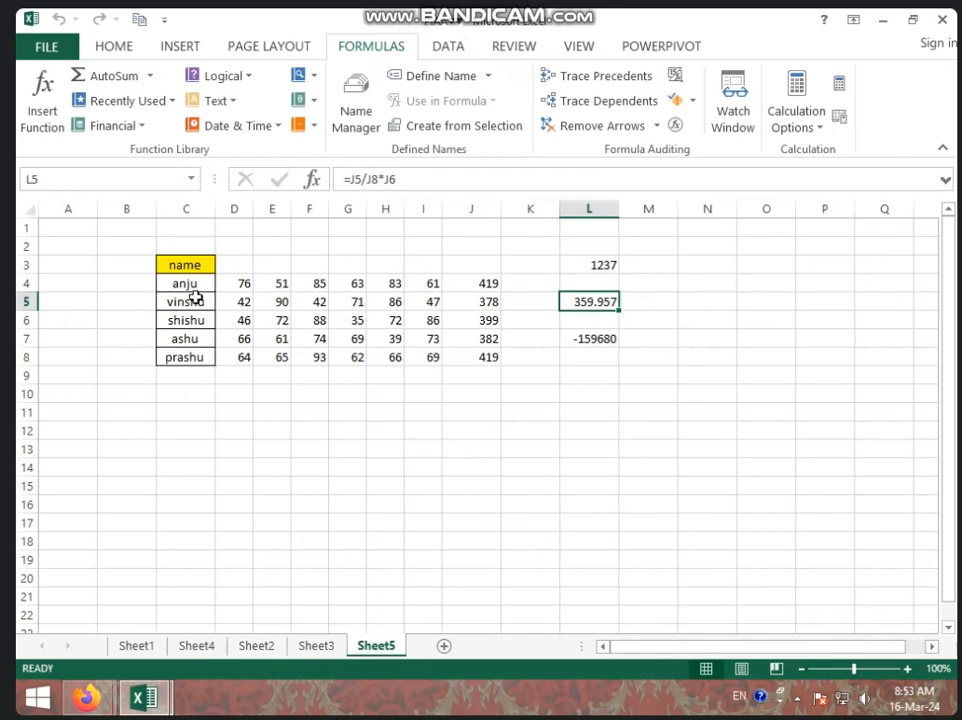
{"action": "left_click_drag", "start_coordinate": [188, 284], "coordinate": [472, 350]}
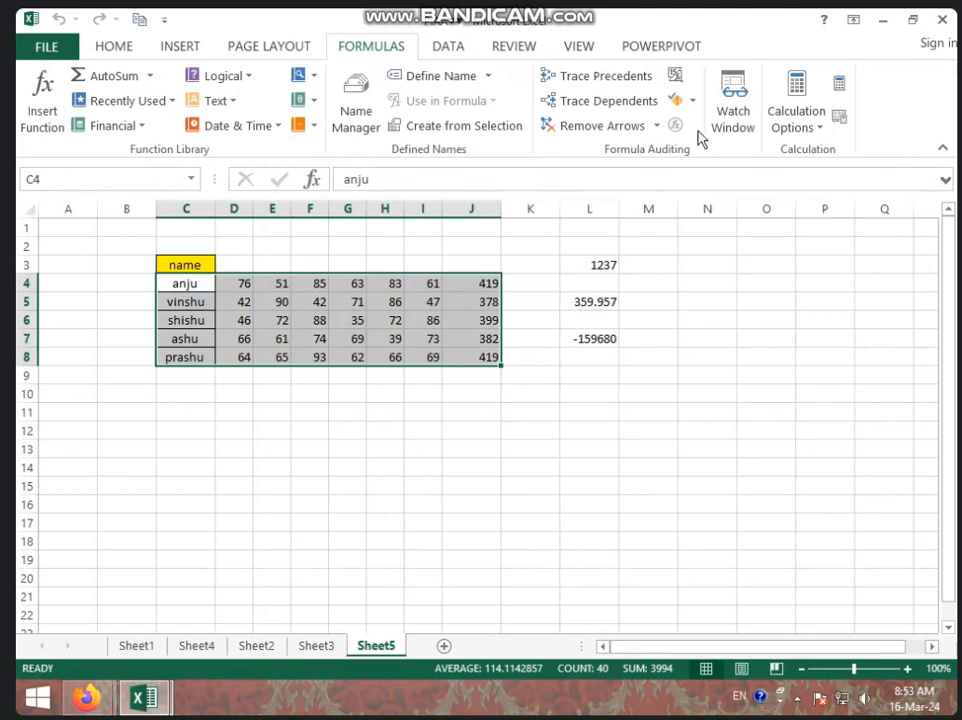
{"action": "left_click", "coordinate": [736, 116]}
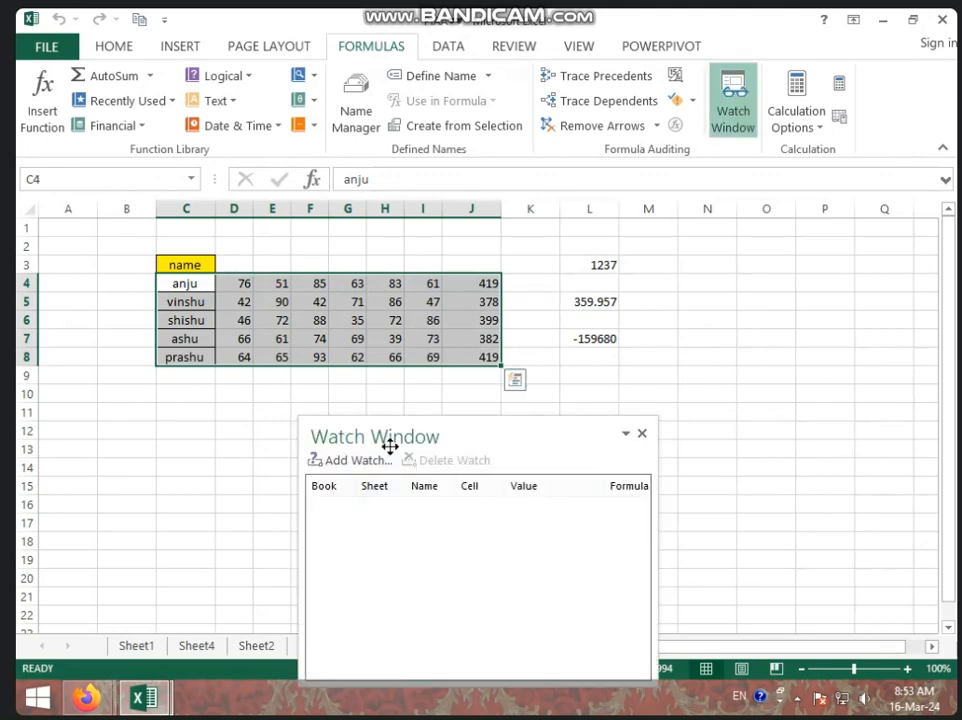
{"action": "left_click_drag", "start_coordinate": [397, 444], "coordinate": [445, 369]}
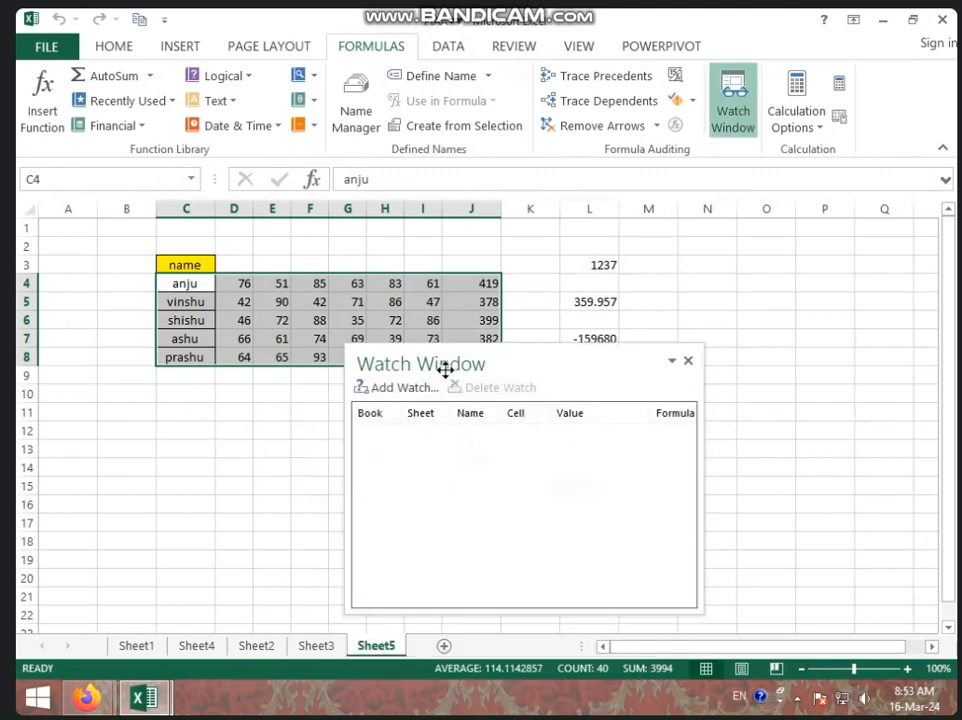
{"action": "left_click", "coordinate": [397, 388]}
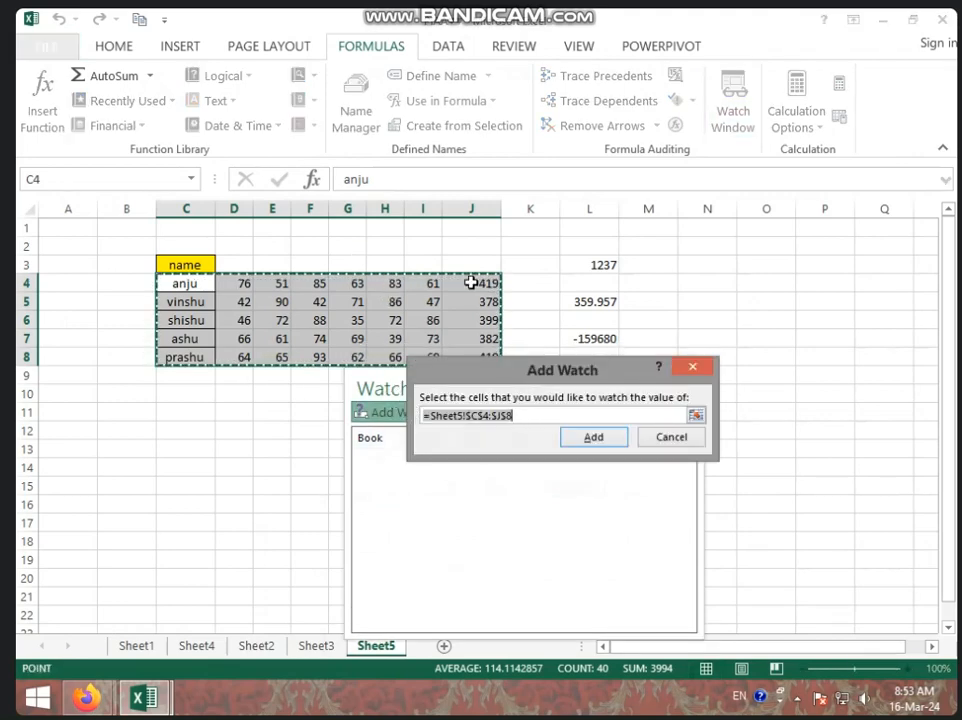
{"action": "left_click", "coordinate": [592, 437]}
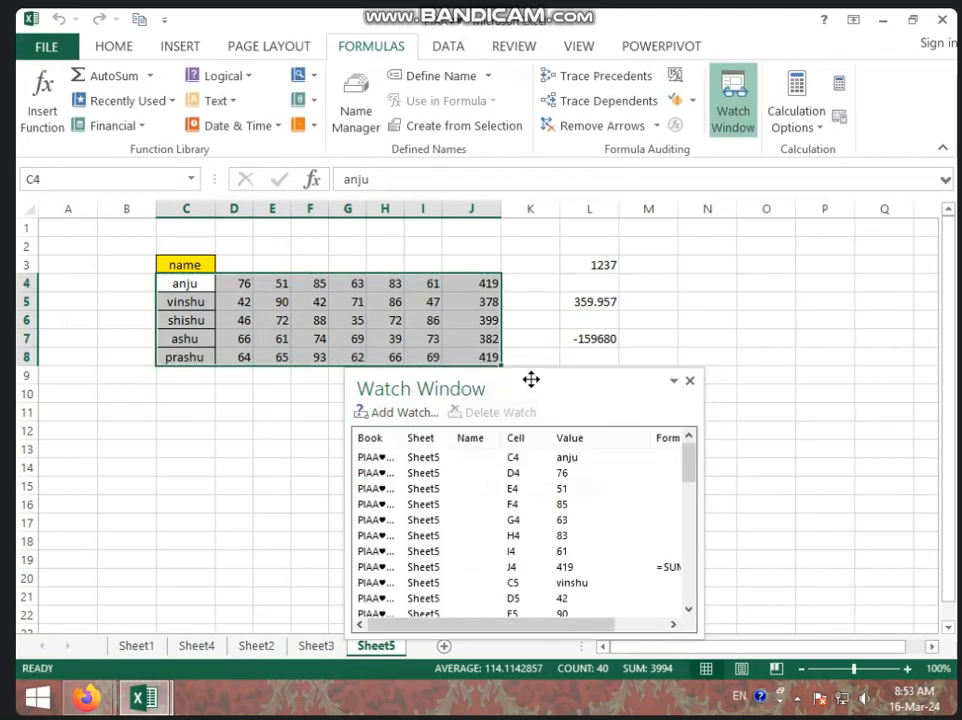
{"action": "left_click_drag", "start_coordinate": [530, 378], "coordinate": [495, 221]}
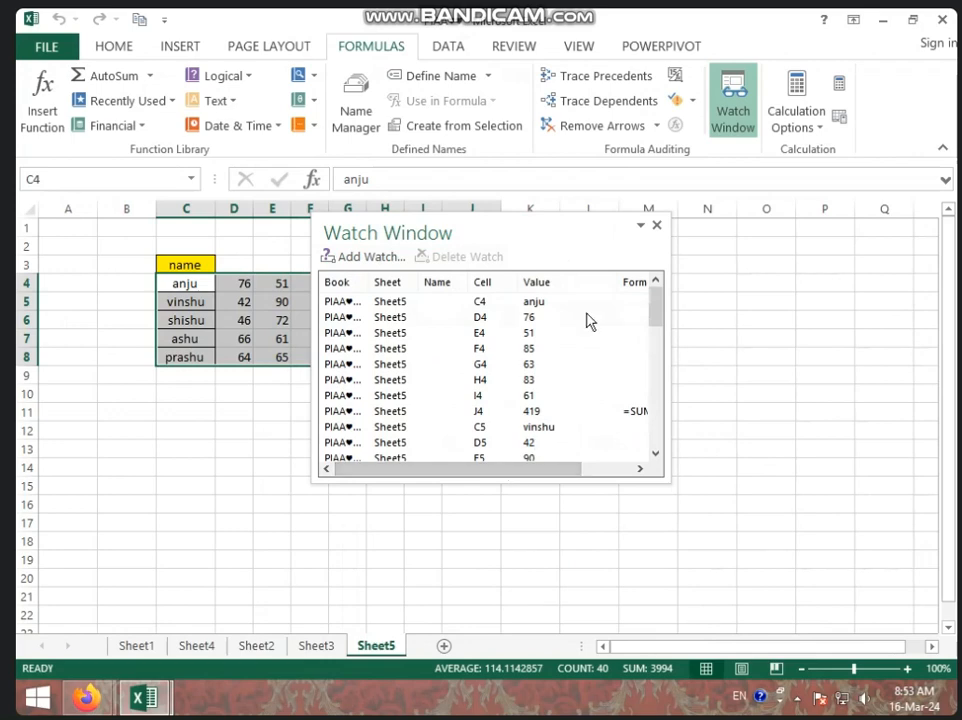
{"action": "left_click", "coordinate": [656, 225]}
{"action": "left_click", "coordinate": [371, 446]}
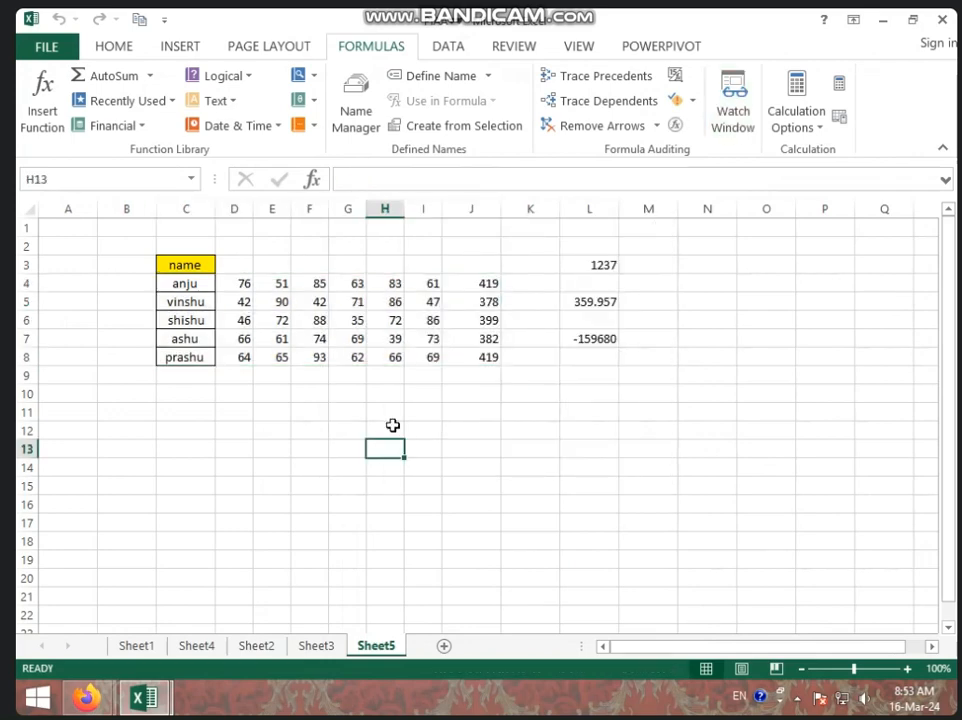
Insert a blank worksheet directly after Sheet3 and return to Sheet5.
{"action": "left_click", "coordinate": [316, 646]}
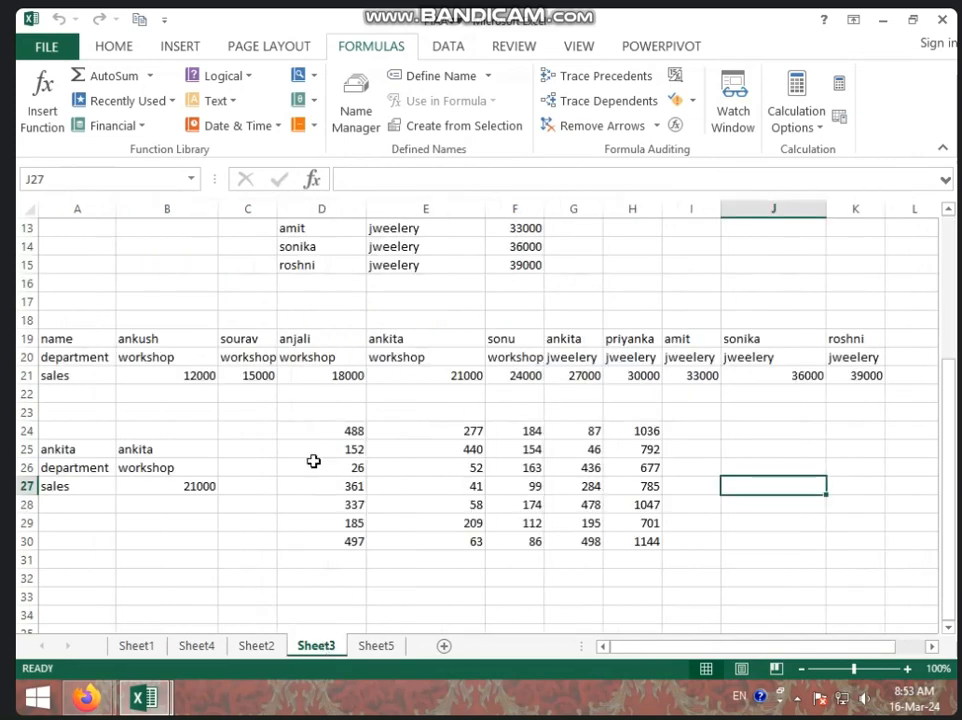
{"action": "left_click", "coordinate": [444, 646]}
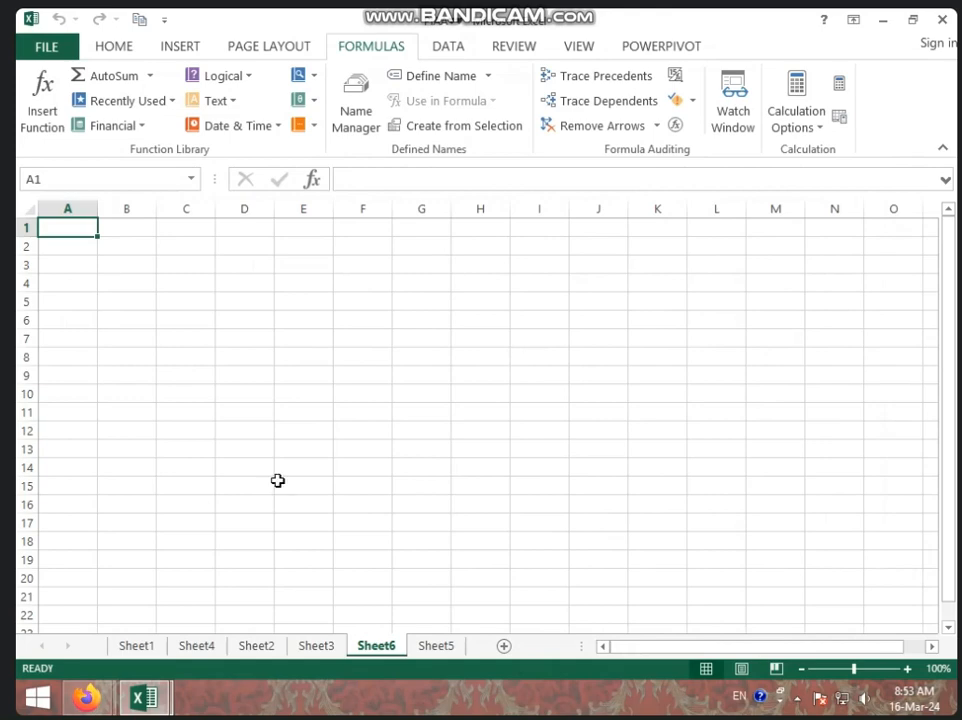
{"action": "left_click", "coordinate": [330, 648]}
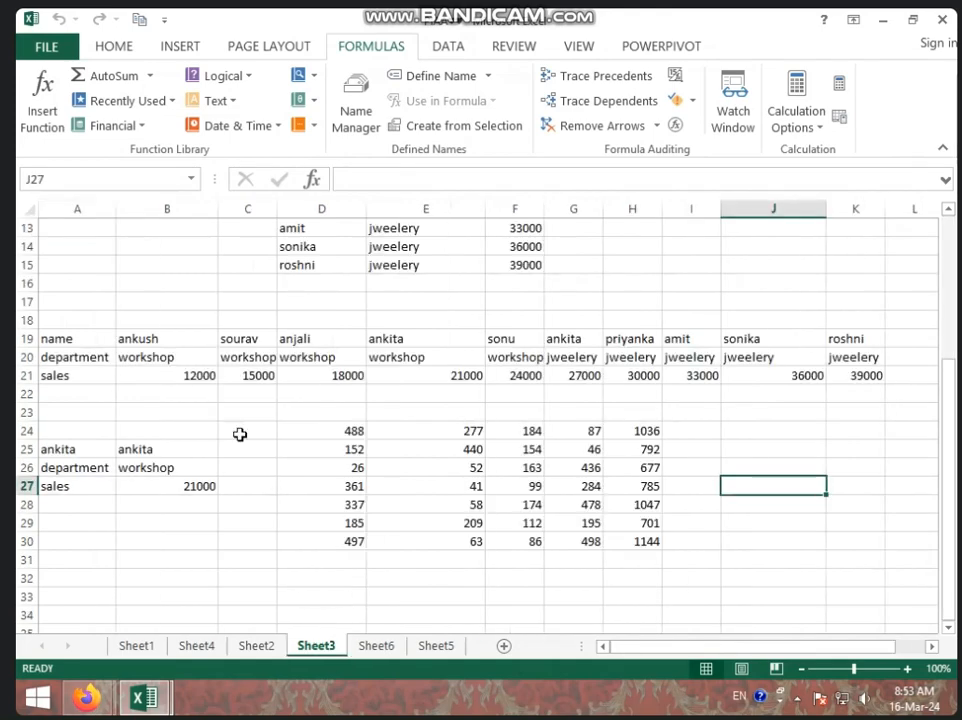
{"action": "left_click", "coordinate": [427, 648]}
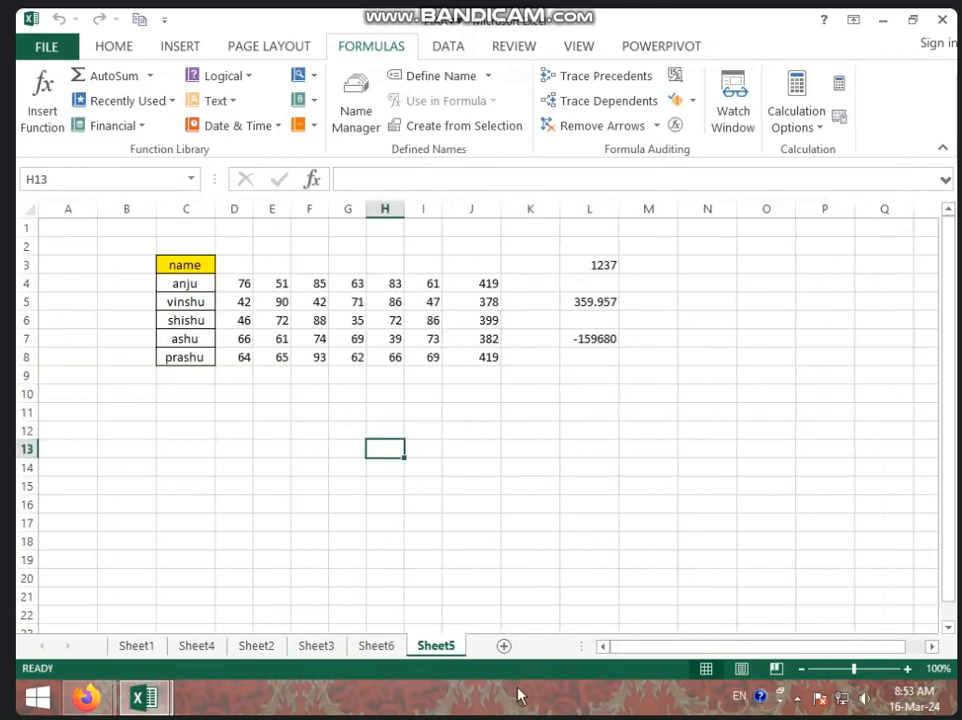
{"action": "left_click", "coordinate": [378, 646]}
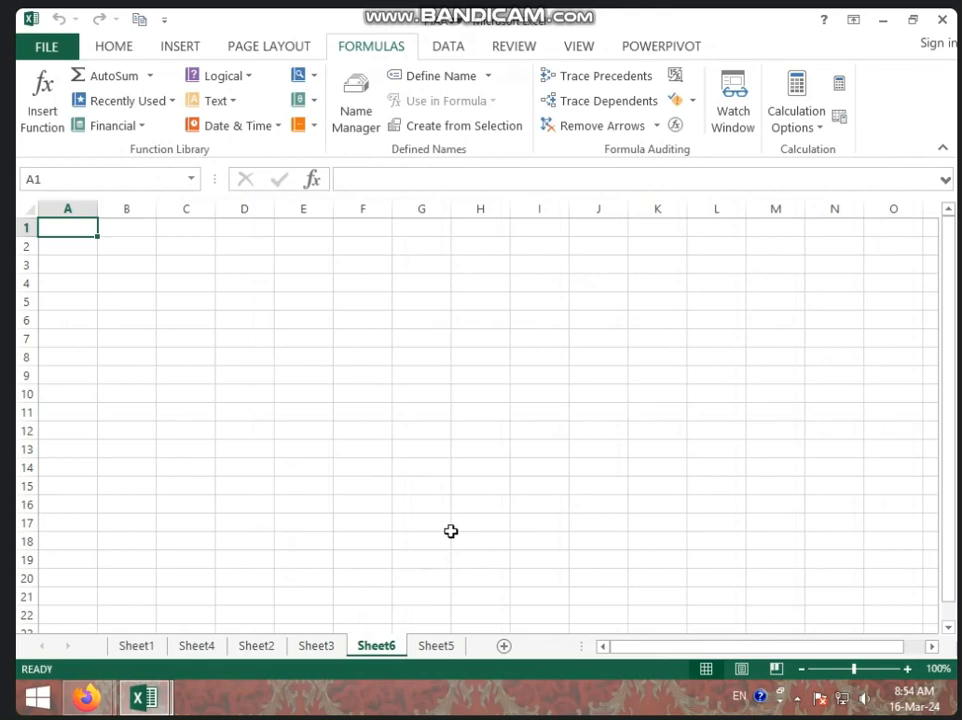
{"action": "left_click", "coordinate": [316, 646]}
{"action": "left_click", "coordinate": [436, 646]}
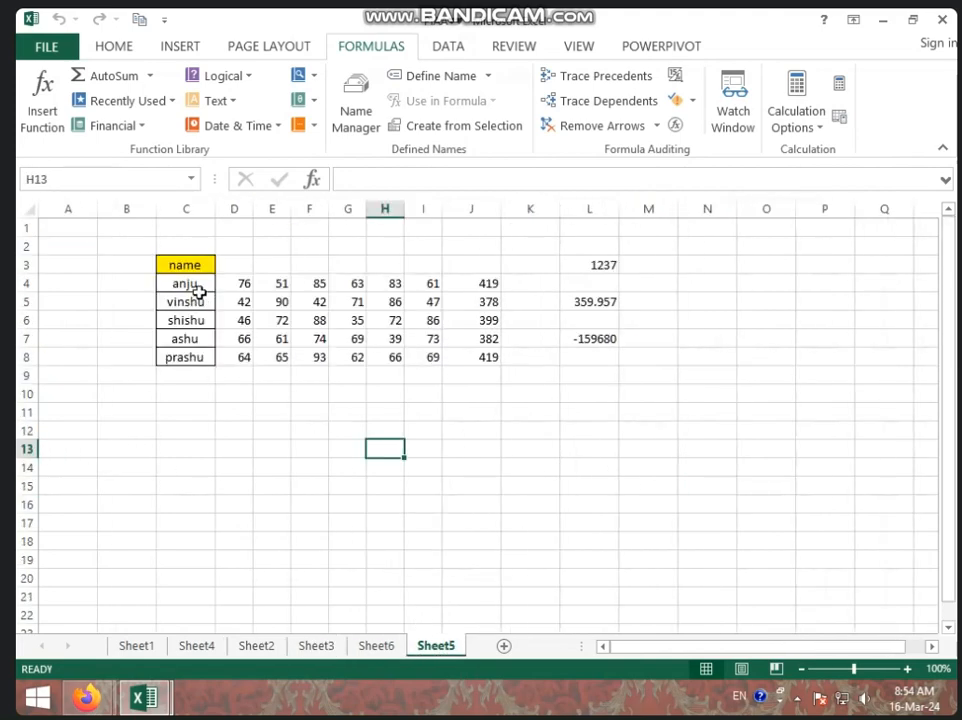
Reopen the Watch Window, enlarged and placed beside the C4:J8 table, and select the watch entry for cell C4.
{"action": "left_click_drag", "start_coordinate": [197, 285], "coordinate": [470, 348]}
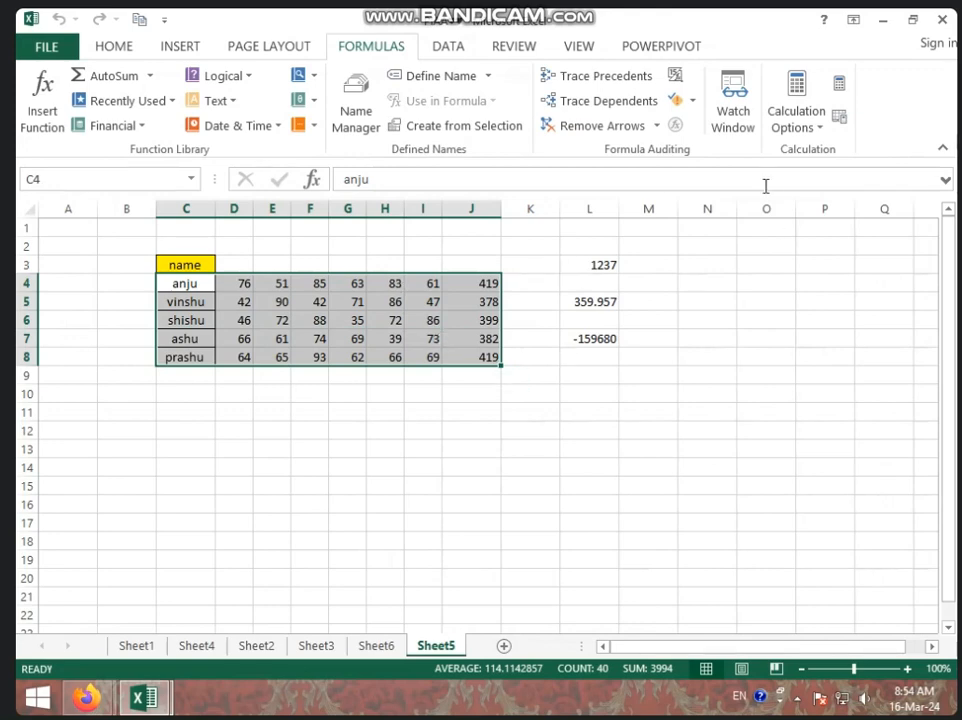
{"action": "left_click", "coordinate": [728, 131]}
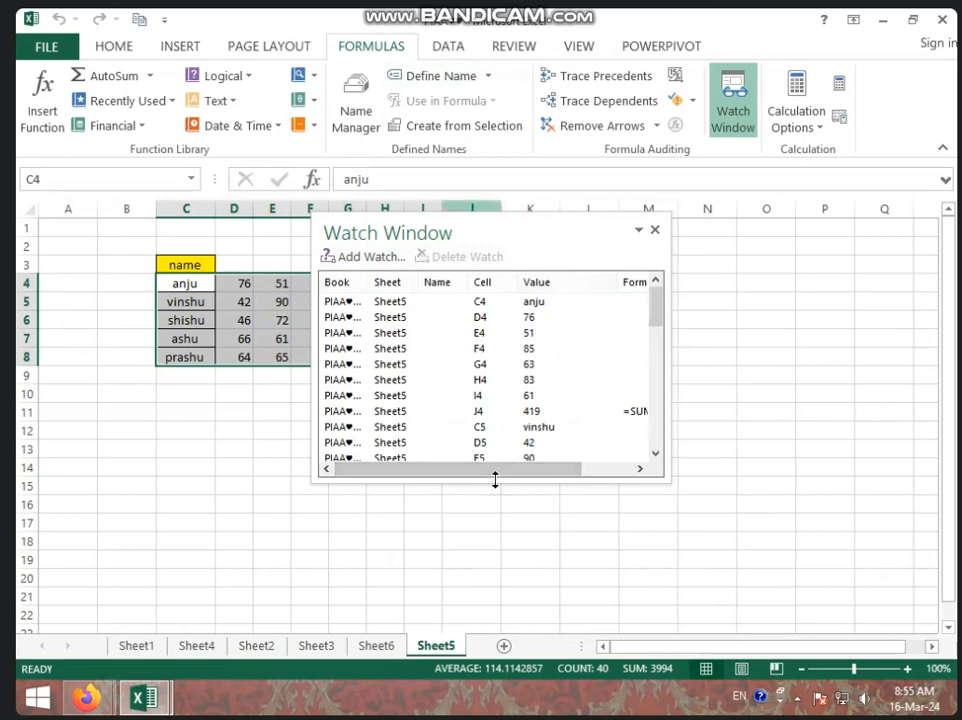
{"action": "left_click_drag", "start_coordinate": [495, 480], "coordinate": [552, 629]}
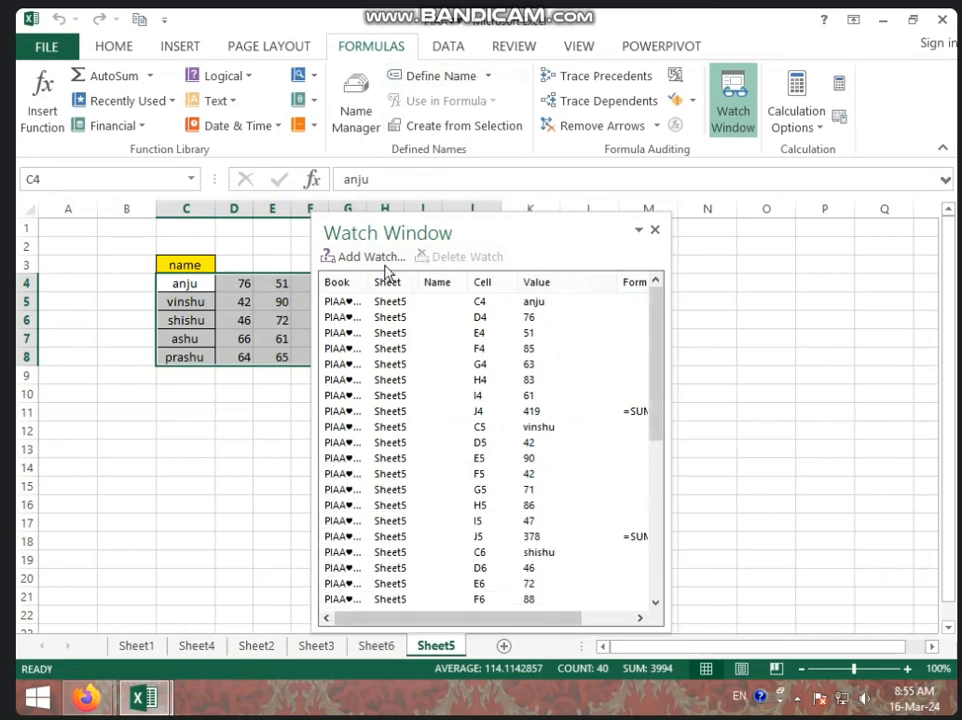
{"action": "left_click_drag", "start_coordinate": [389, 215], "coordinate": [678, 249]}
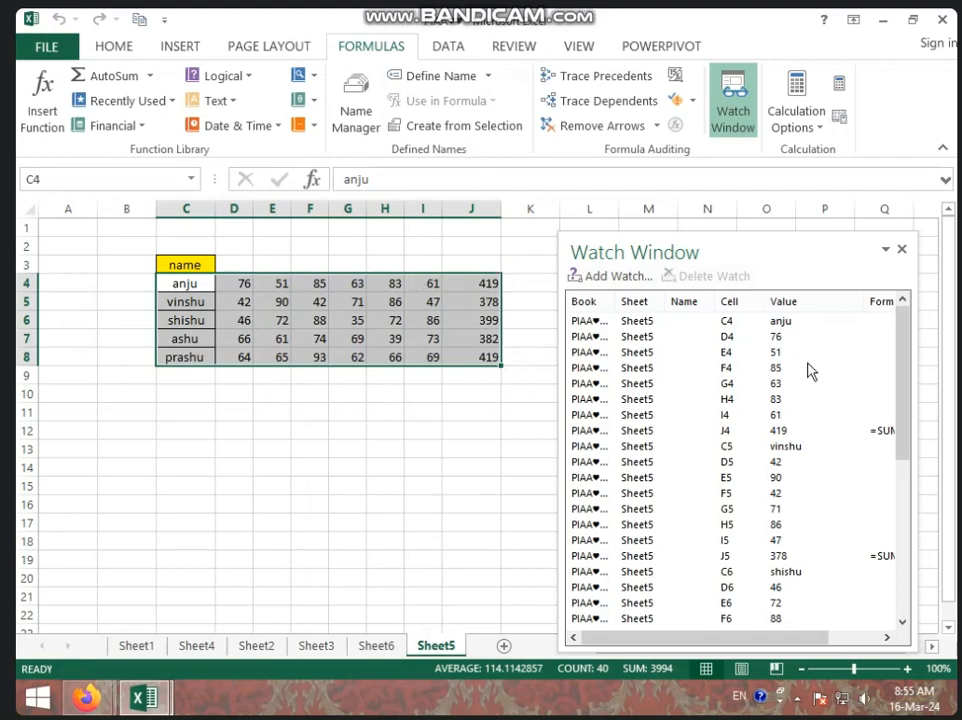
{"action": "left_click", "coordinate": [792, 322]}
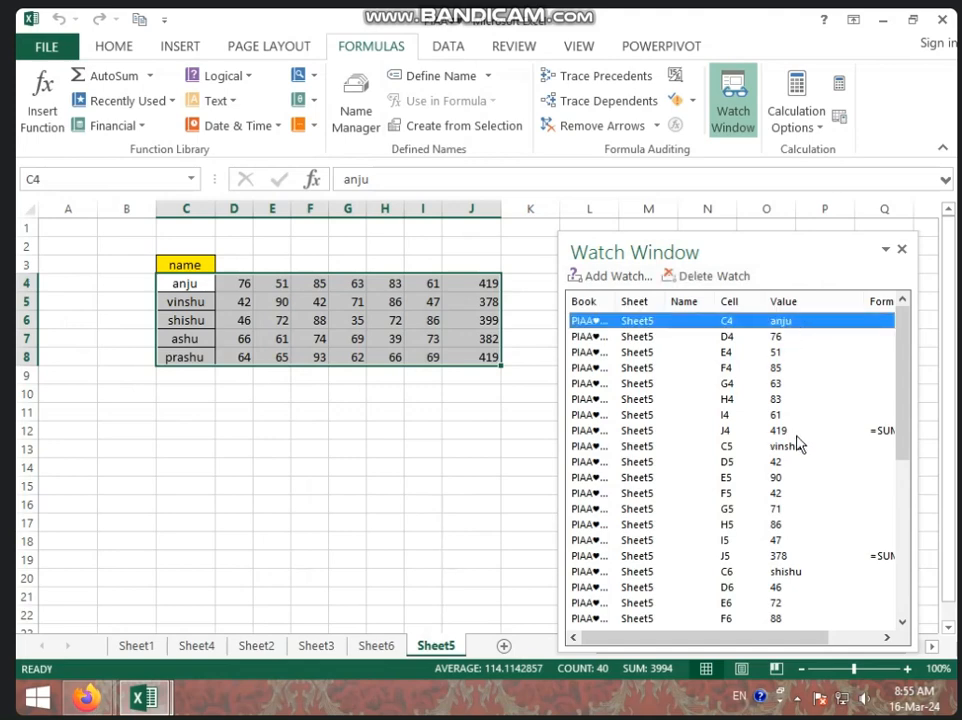
Review the watched cells of Sheet5 in the Watch Window, from C4 through the last entry, J8.
{"action": "left_click", "coordinate": [799, 446]}
{"action": "left_click", "coordinate": [789, 322]}
{"action": "scroll", "coordinate": [828, 460], "scroll_direction": "down", "scroll_amount": 7}
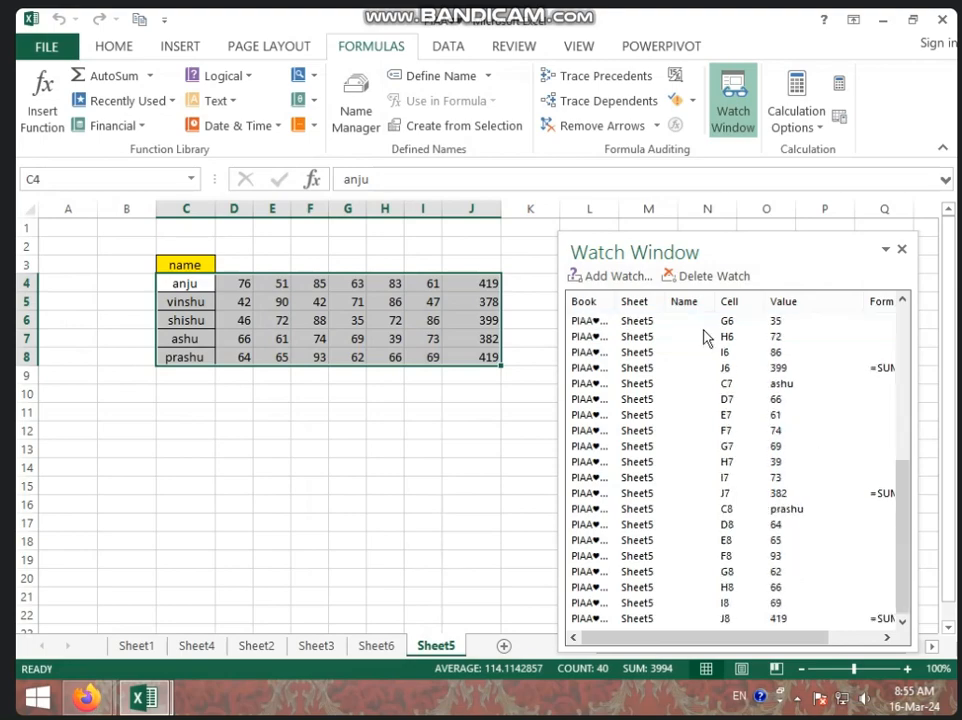
Dock the Watch Window above the formula bar and float it over the worksheet again, doing this twice.
{"action": "left_click_drag", "start_coordinate": [695, 250], "coordinate": [580, 170]}
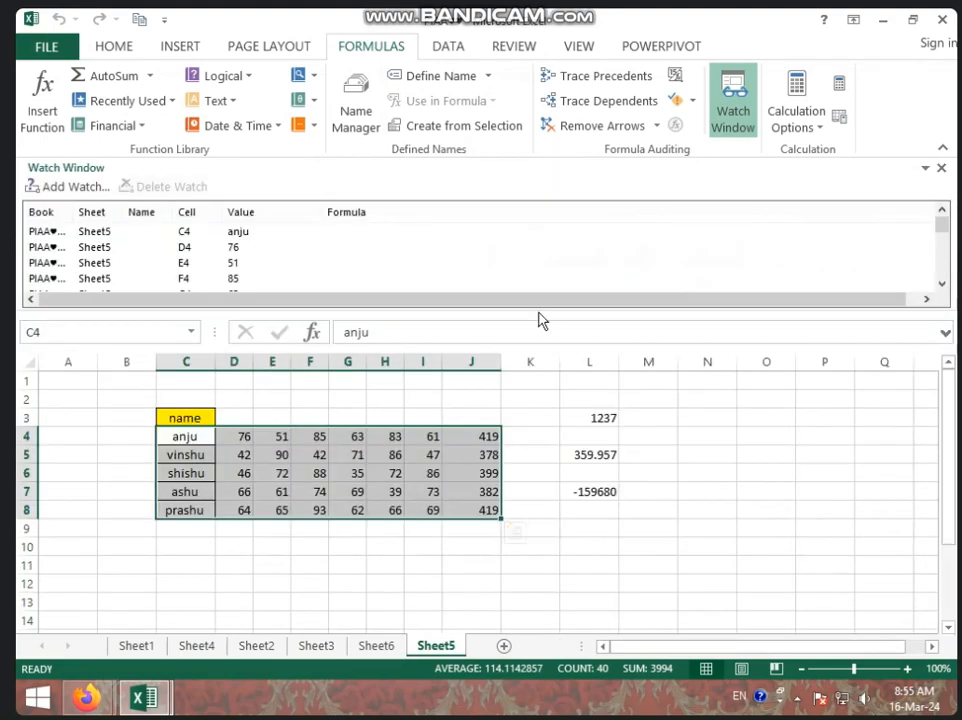
{"action": "left_click_drag", "start_coordinate": [515, 167], "coordinate": [482, 297]}
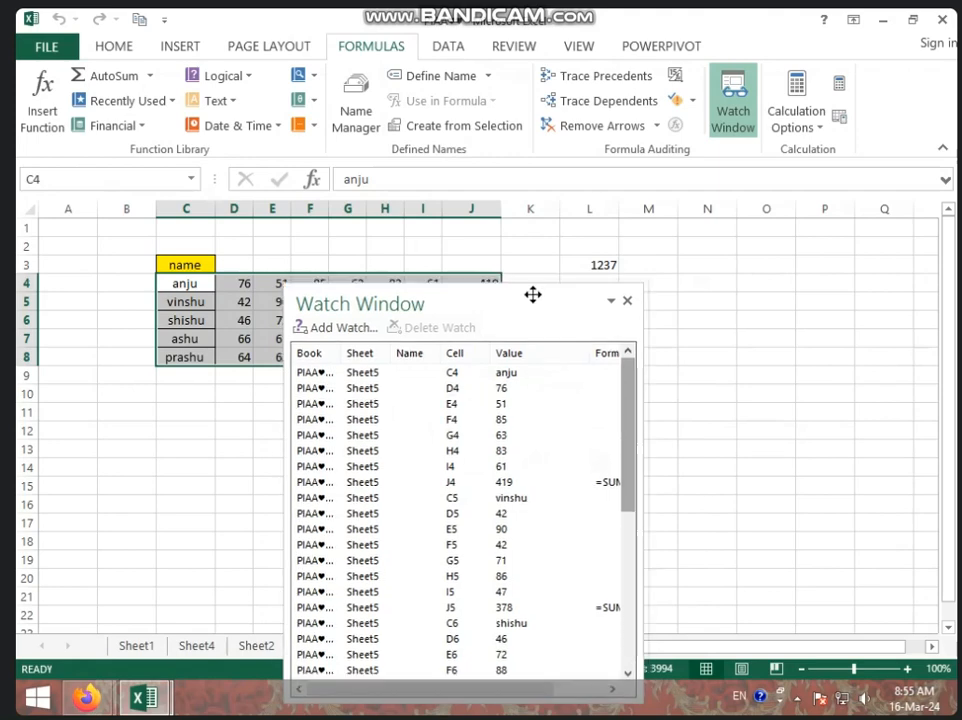
{"action": "left_click_drag", "start_coordinate": [532, 294], "coordinate": [292, 286]}
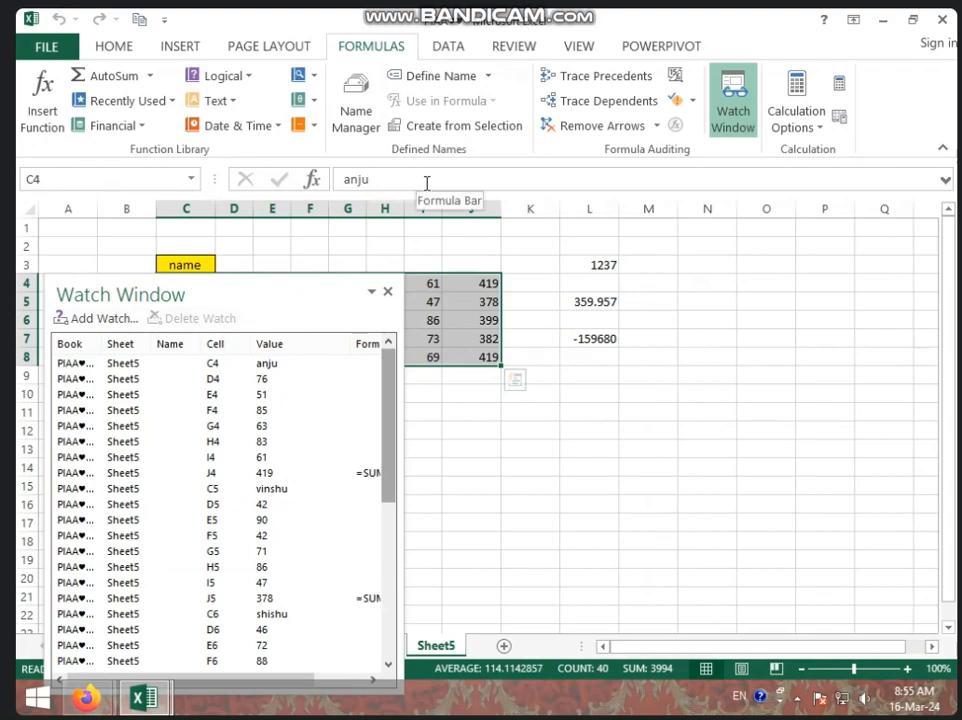
{"action": "left_click_drag", "start_coordinate": [249, 286], "coordinate": [354, 172]}
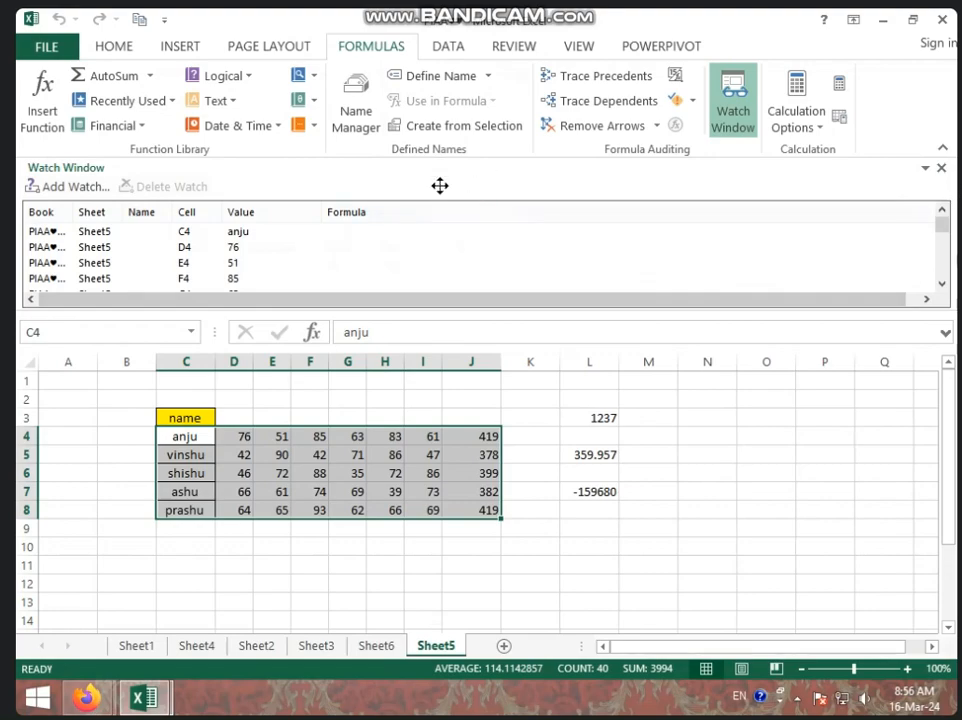
{"action": "left_click_drag", "start_coordinate": [459, 252], "coordinate": [494, 378]}
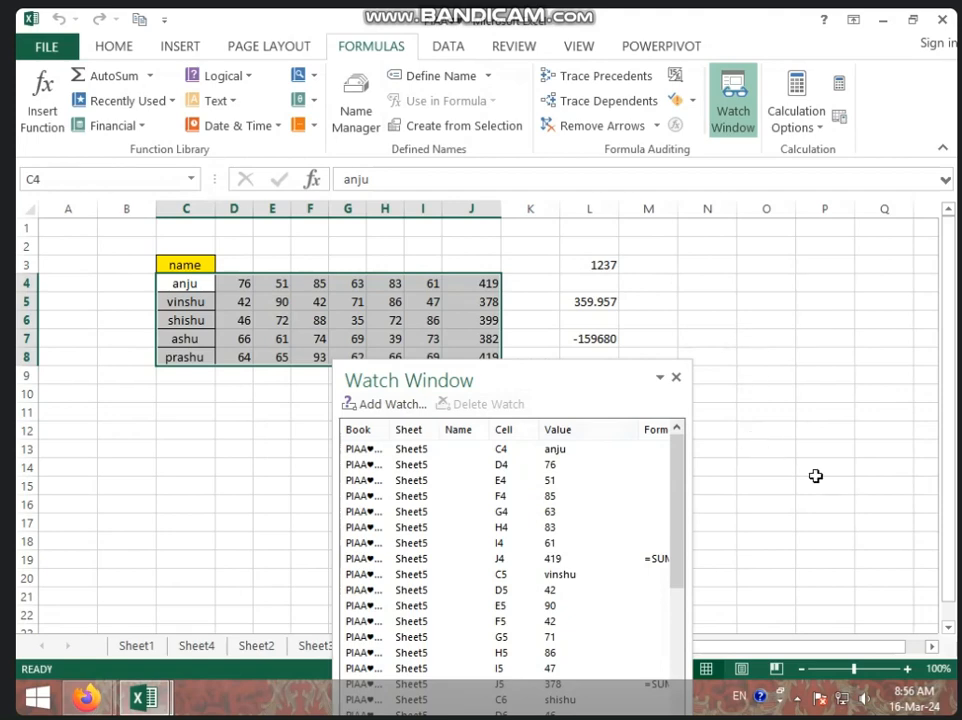
{"action": "left_click_drag", "start_coordinate": [590, 382], "coordinate": [571, 279]}
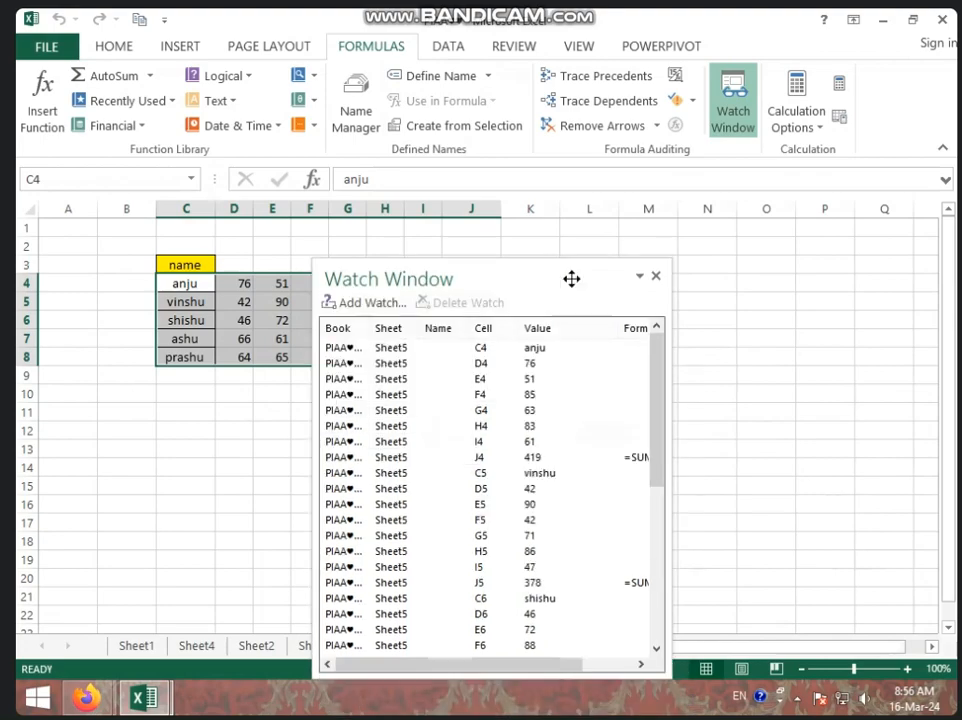
Close the Watch Window and deselect the table by selecting the empty cell M11.
{"action": "left_click", "coordinate": [655, 276]}
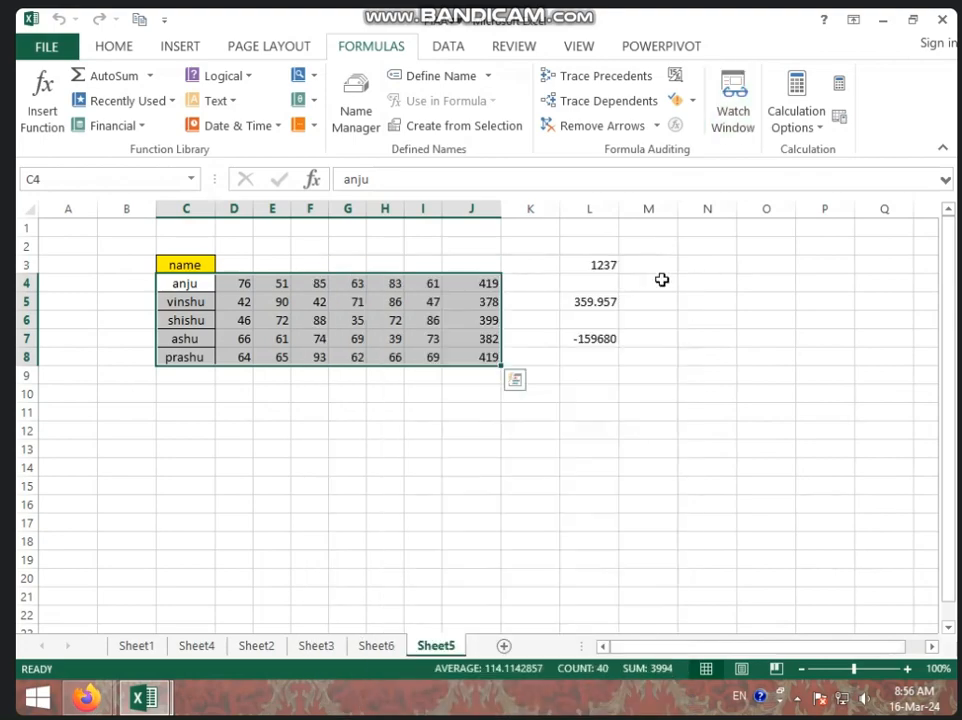
{"action": "left_click", "coordinate": [674, 413]}
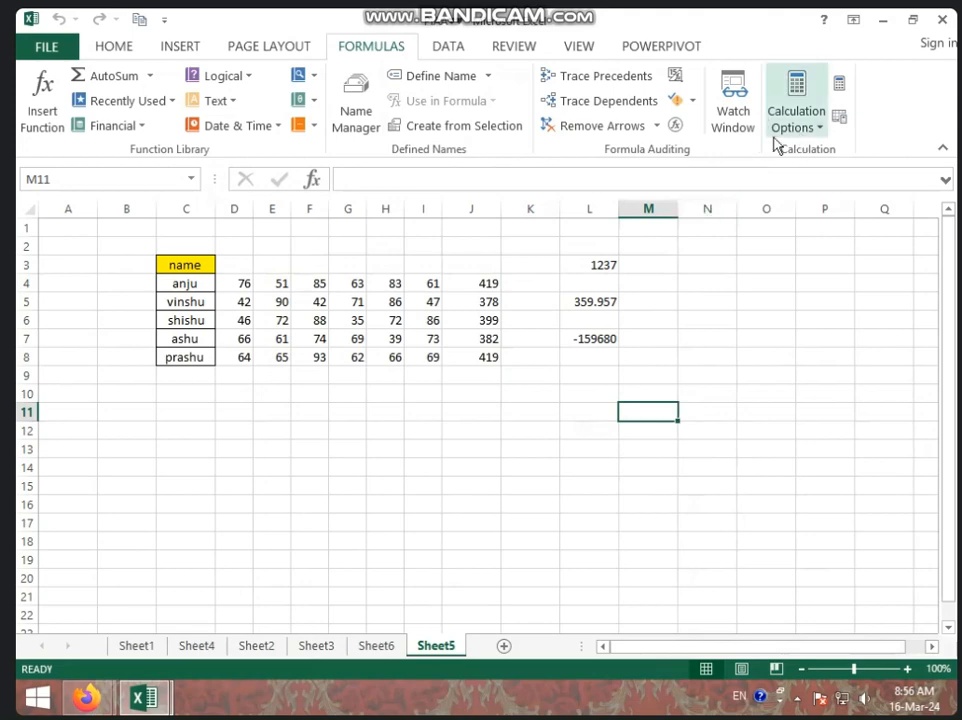